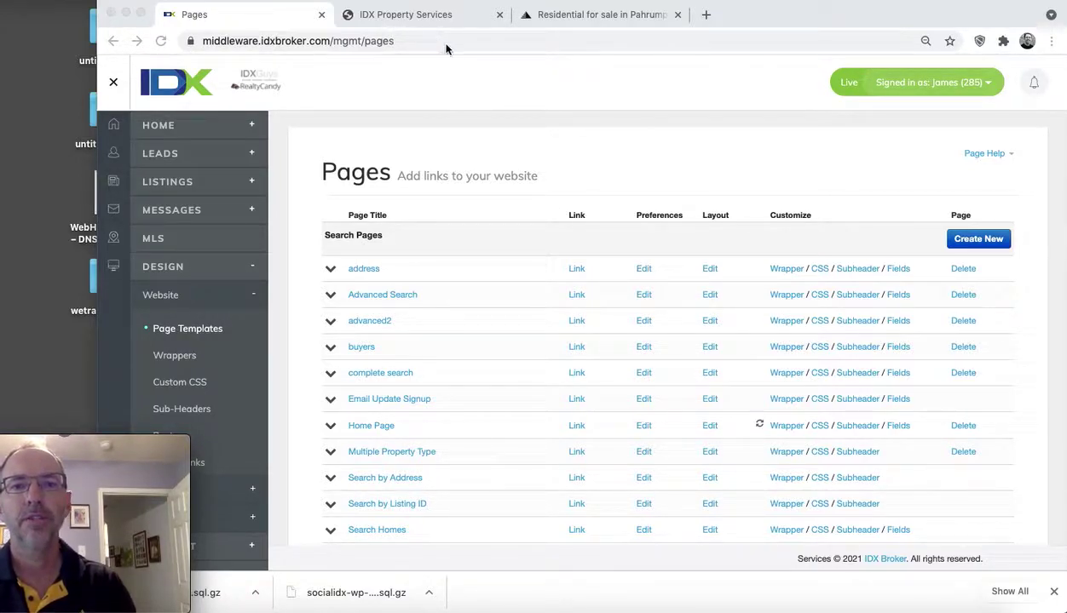
- Reload the website pages list and scroll down to the Roster Pages section
{"action": "scroll", "coordinate": [447, 281], "scroll_direction": "down", "scroll_amount": 10}
{"action": "scroll", "coordinate": [447, 281], "scroll_direction": "up", "scroll_amount": 8}
{"action": "scroll", "coordinate": [448, 281], "scroll_direction": "up", "scroll_amount": 3}
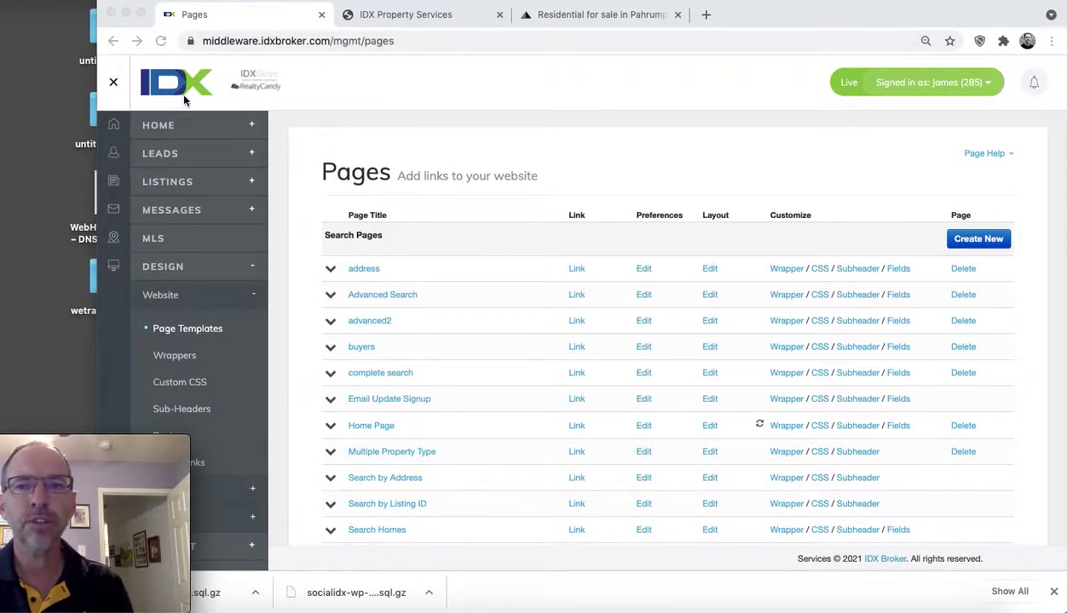
{"action": "scroll", "coordinate": [202, 212], "scroll_direction": "down", "scroll_amount": 1}
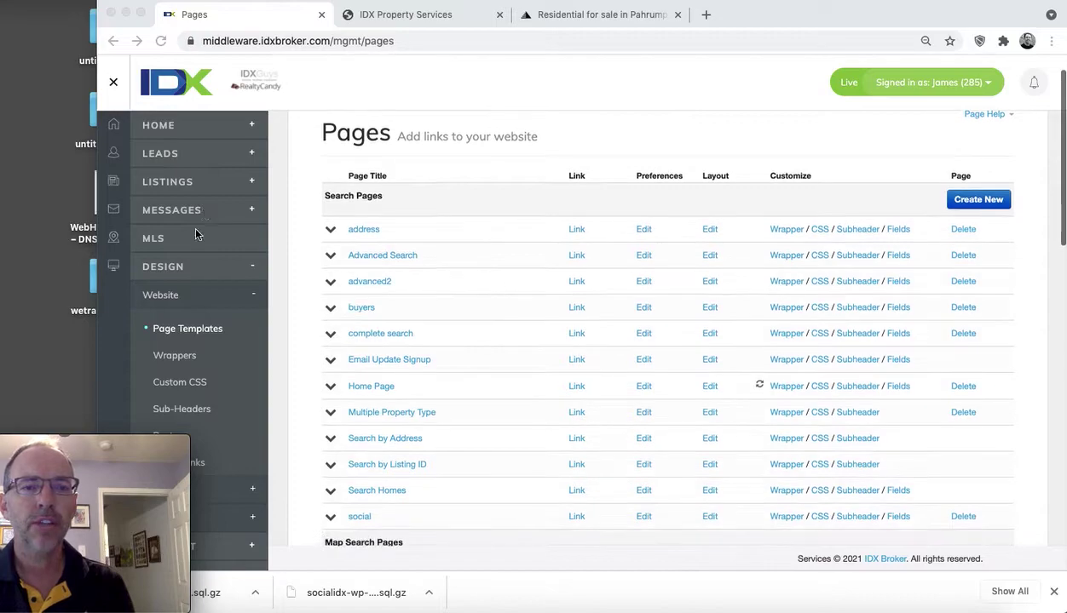
{"action": "left_click", "coordinate": [195, 336]}
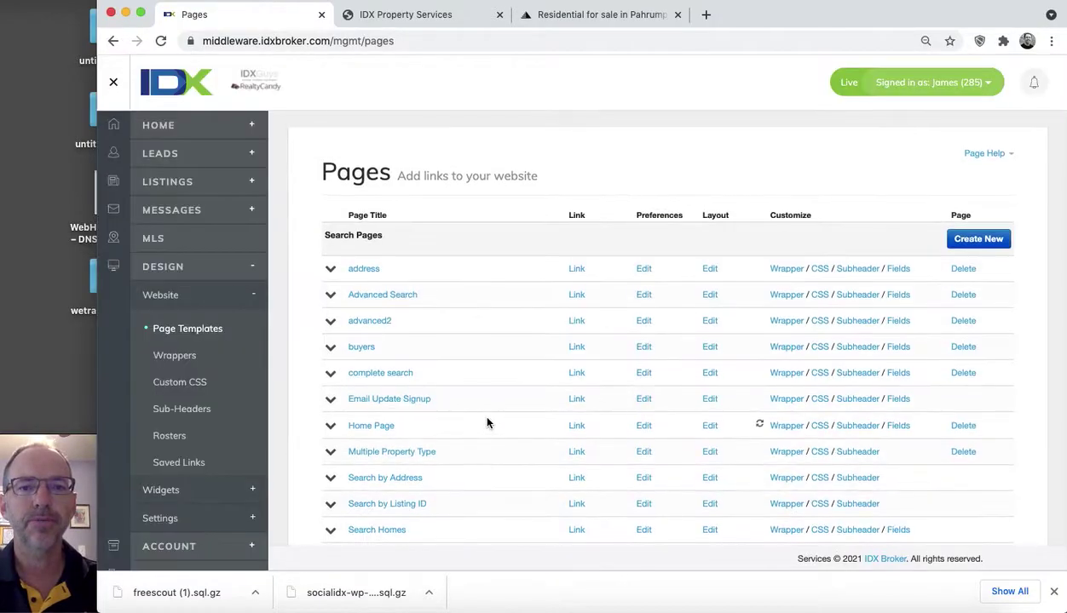
{"action": "scroll", "coordinate": [488, 422], "scroll_direction": "down", "scroll_amount": 8}
{"action": "scroll", "coordinate": [487, 422], "scroll_direction": "down", "scroll_amount": 2}
{"action": "scroll", "coordinate": [488, 422], "scroll_direction": "down", "scroll_amount": 4}
{"action": "scroll", "coordinate": [488, 421], "scroll_direction": "down", "scroll_amount": 2}
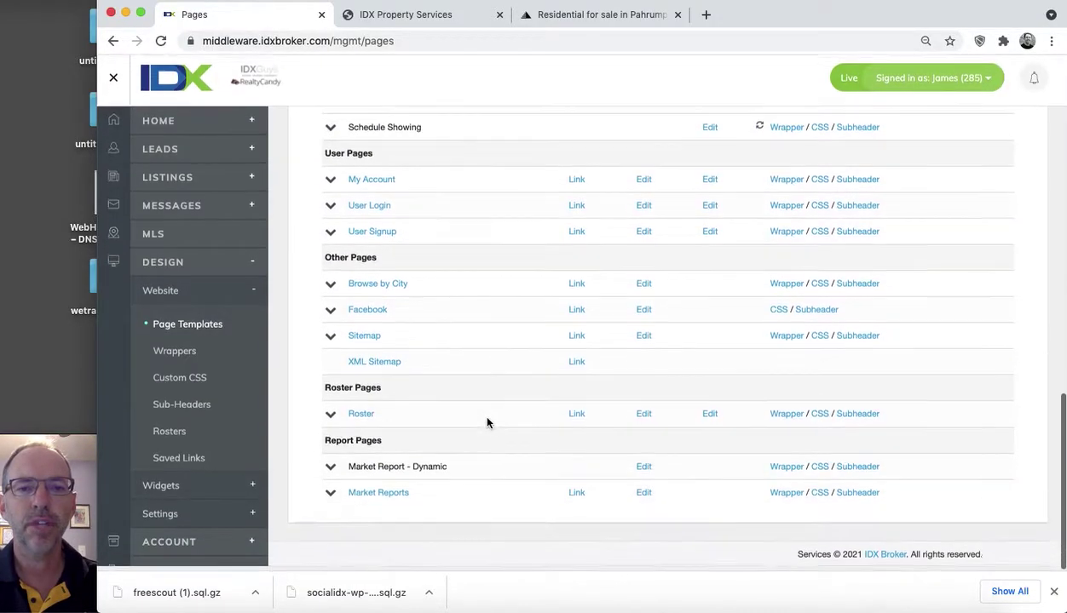
- Open the Roster link in a new tab and close the IDX Property Services tab
{"action": "left_click", "coordinate": [359, 424]}
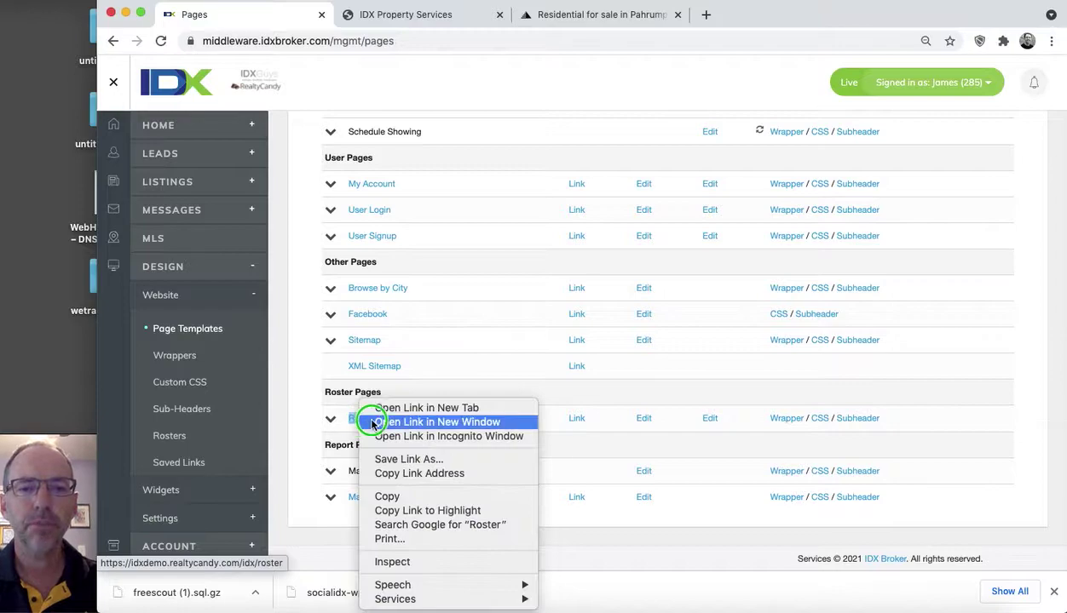
{"action": "left_click", "coordinate": [384, 409]}
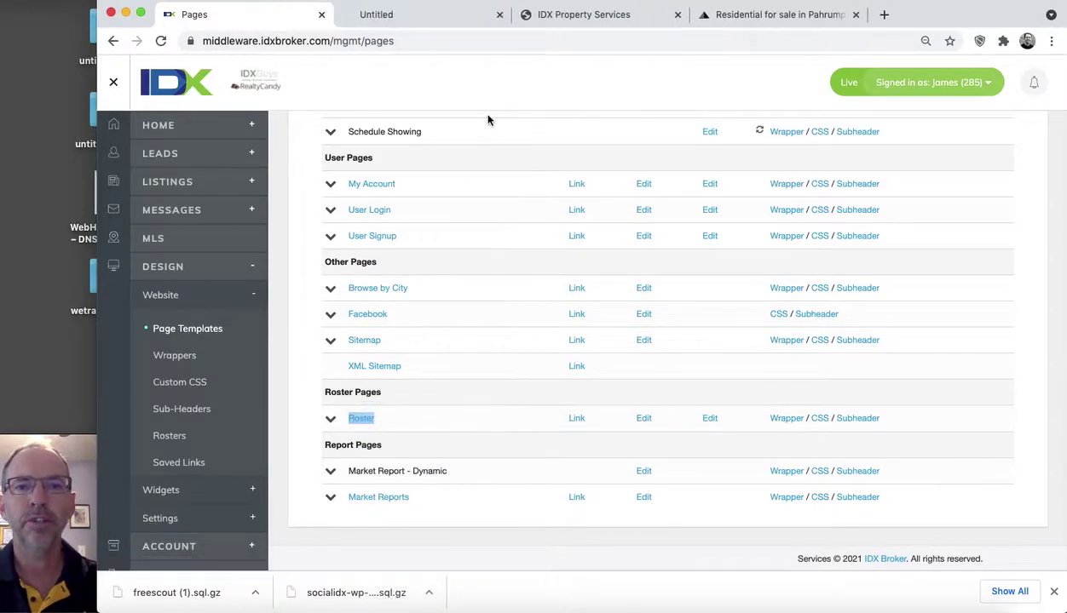
{"action": "left_click", "coordinate": [675, 16]}
{"action": "left_click", "coordinate": [433, 17]}
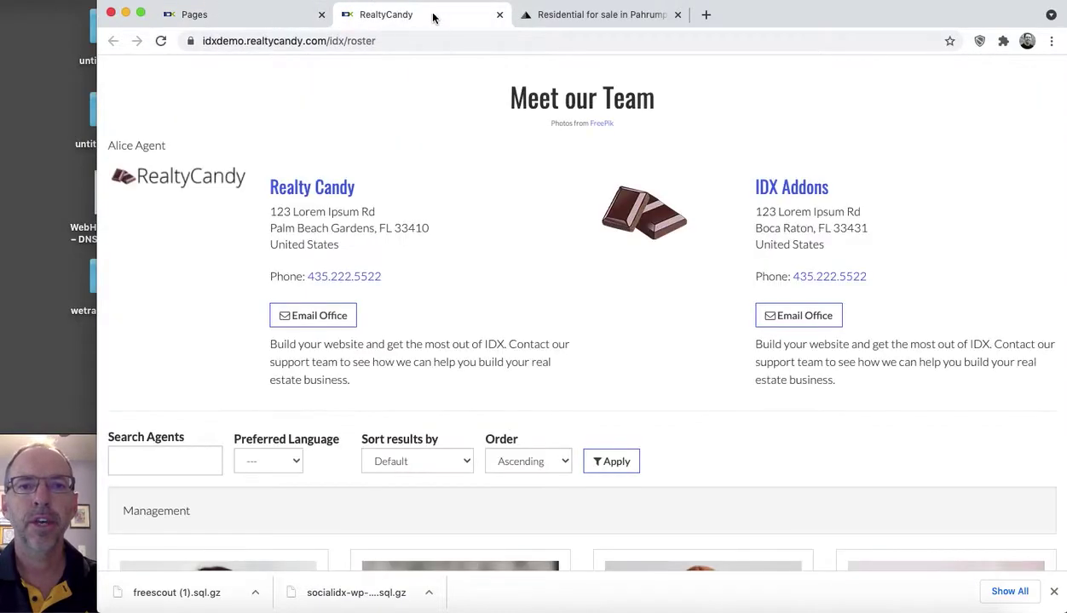
- Scroll through the Meet our Team office details, agent search filters and agent cards
{"action": "scroll", "coordinate": [546, 213], "scroll_direction": "down", "scroll_amount": 5}
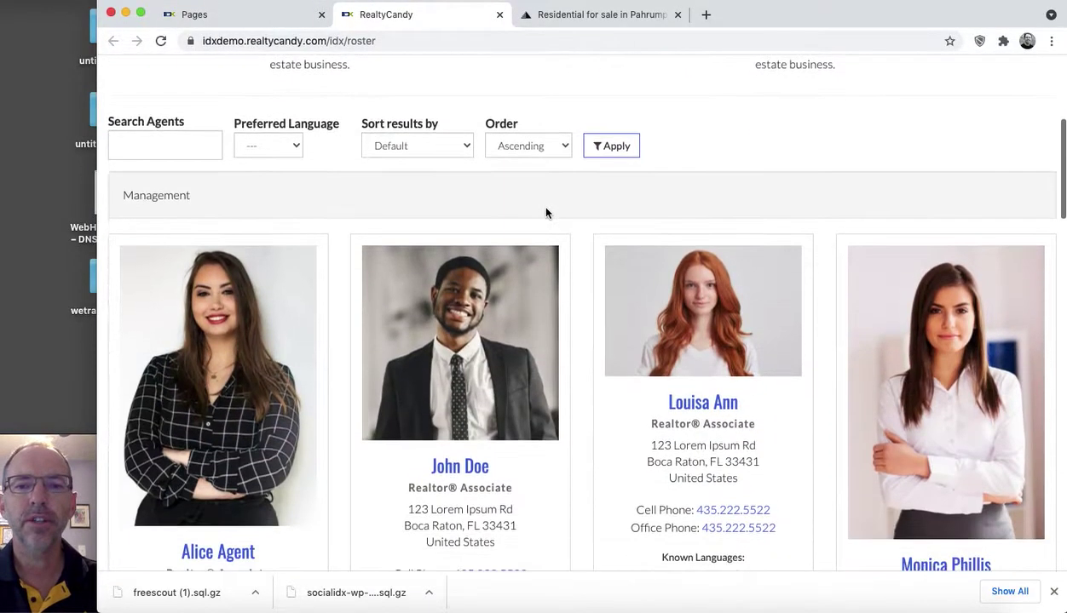
{"action": "scroll", "coordinate": [546, 213], "scroll_direction": "down", "scroll_amount": 2}
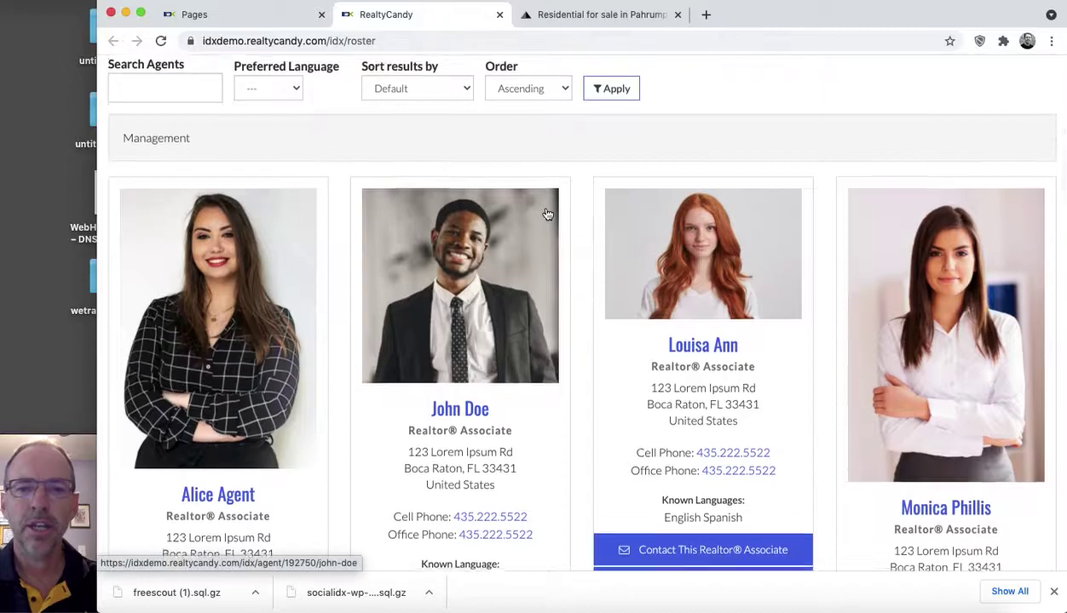
{"action": "scroll", "coordinate": [547, 214], "scroll_direction": "down", "scroll_amount": 3}
{"action": "scroll", "coordinate": [547, 214], "scroll_direction": "down", "scroll_amount": 2}
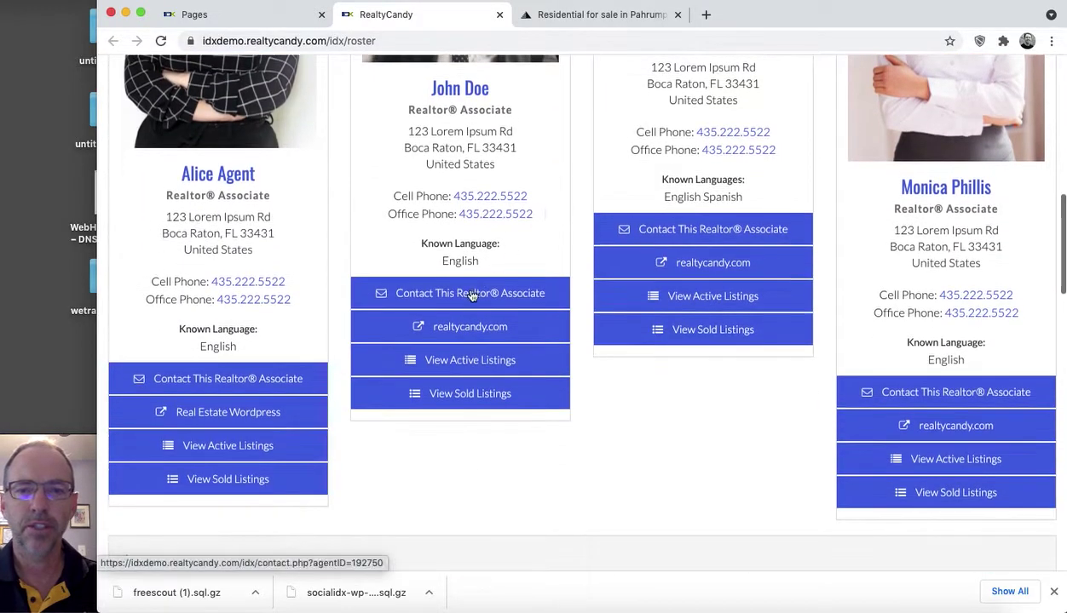
{"action": "scroll", "coordinate": [466, 324], "scroll_direction": "down", "scroll_amount": 1}
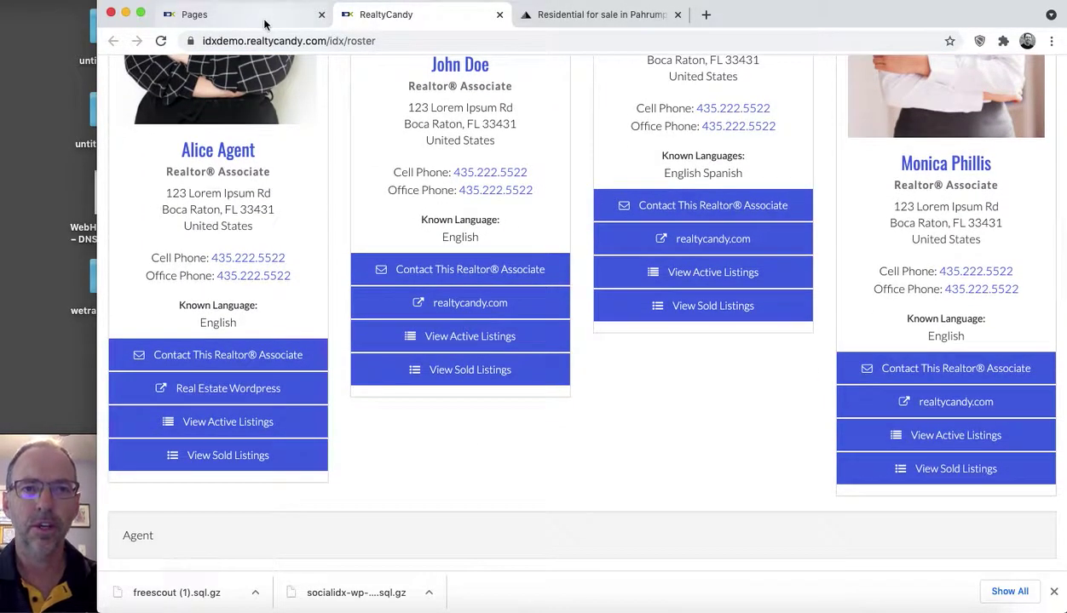
{"action": "scroll", "coordinate": [505, 226], "scroll_direction": "down", "scroll_amount": 1}
{"action": "scroll", "coordinate": [504, 226], "scroll_direction": "down", "scroll_amount": 8}
{"action": "scroll", "coordinate": [506, 225], "scroll_direction": "up", "scroll_amount": 2}
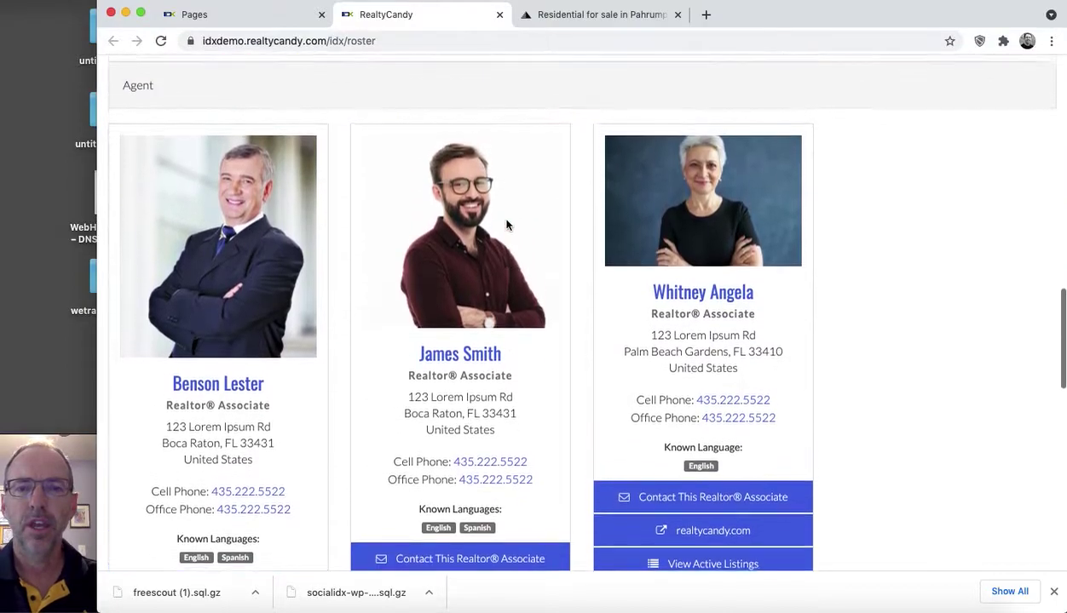
{"action": "scroll", "coordinate": [506, 224], "scroll_direction": "down", "scroll_amount": 4}
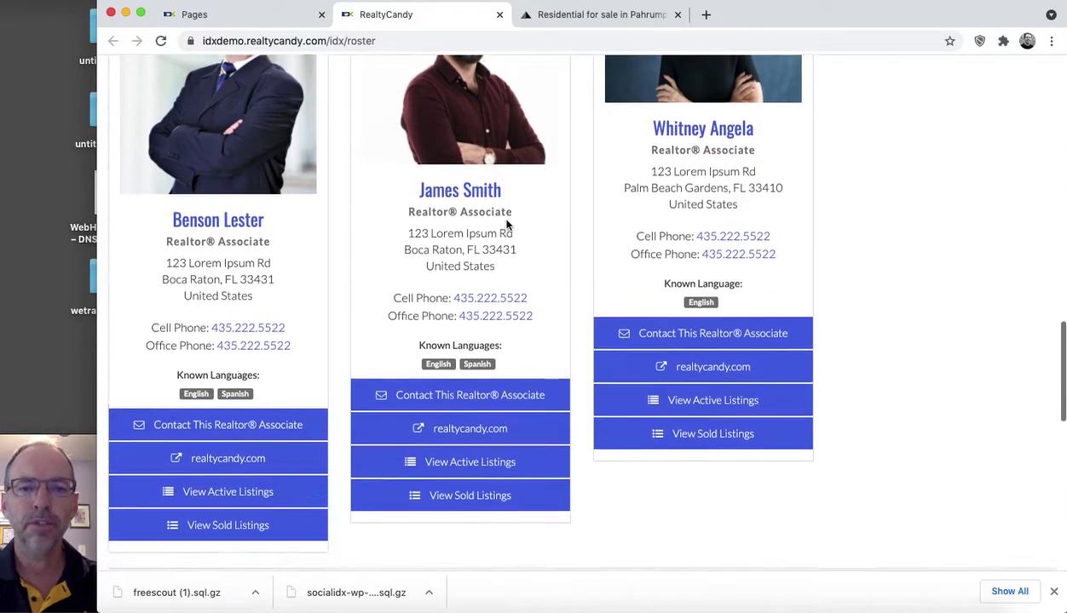
{"action": "scroll", "coordinate": [506, 224], "scroll_direction": "up", "scroll_amount": 2}
{"action": "scroll", "coordinate": [506, 224], "scroll_direction": "down", "scroll_amount": 9}
{"action": "scroll", "coordinate": [507, 225], "scroll_direction": "down", "scroll_amount": 4}
{"action": "scroll", "coordinate": [506, 224], "scroll_direction": "up", "scroll_amount": 6}
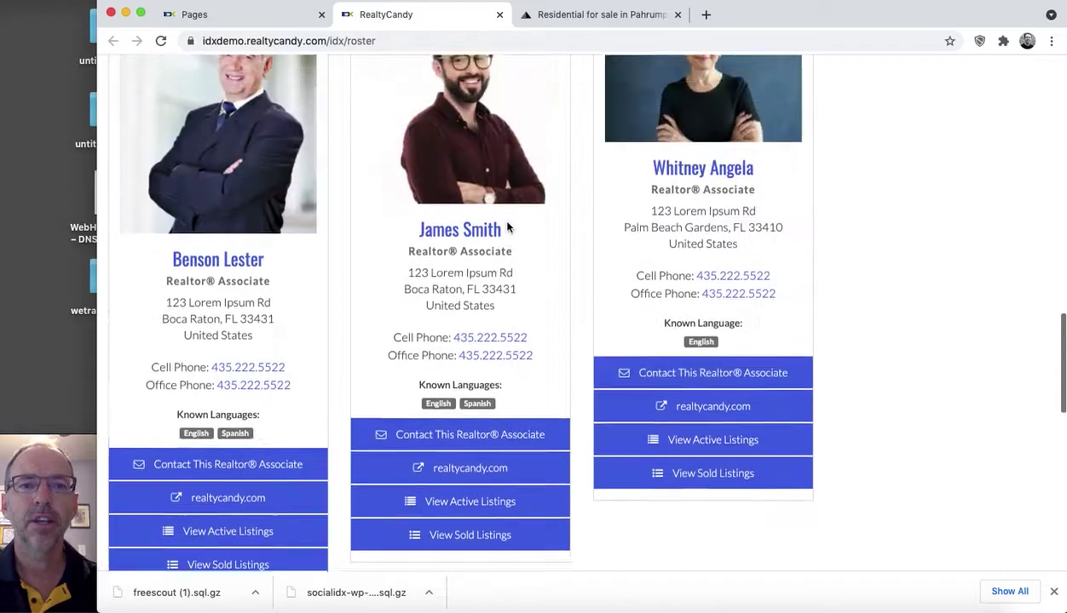
{"action": "scroll", "coordinate": [506, 224], "scroll_direction": "up", "scroll_amount": 6}
{"action": "scroll", "coordinate": [504, 226], "scroll_direction": "up", "scroll_amount": 8}
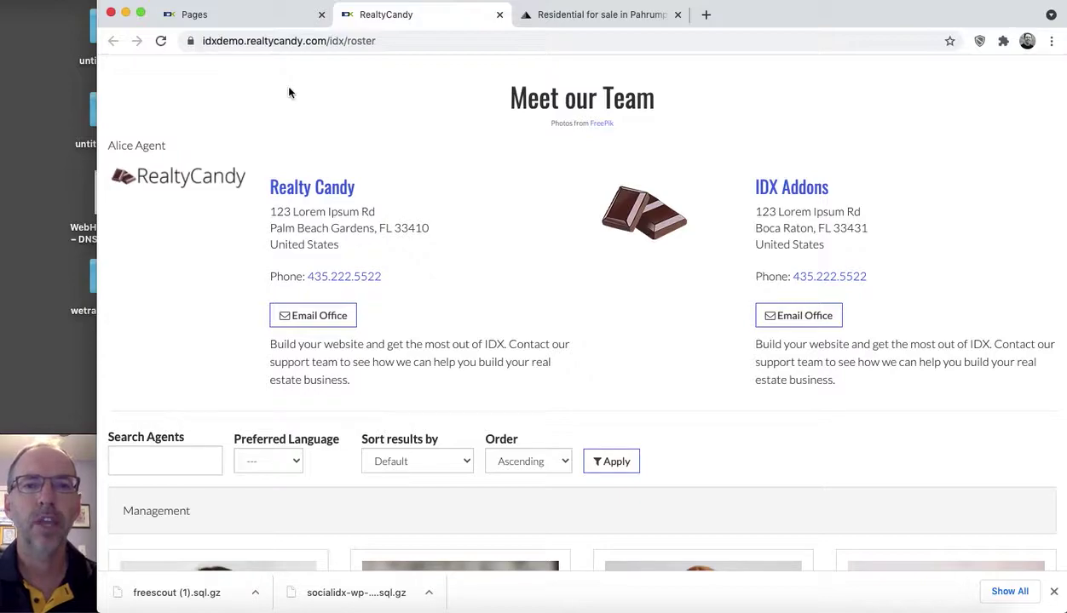
- Edit the Roster row's layout and scroll to Recommended Templates like Premium Square
{"action": "left_click", "coordinate": [256, 14]}
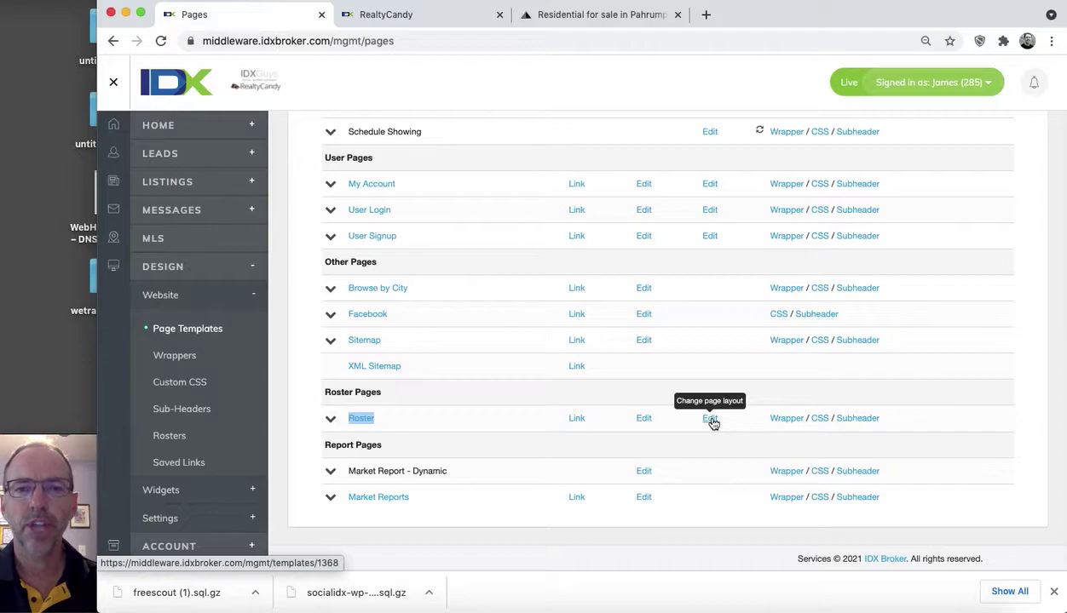
{"action": "left_click", "coordinate": [711, 422]}
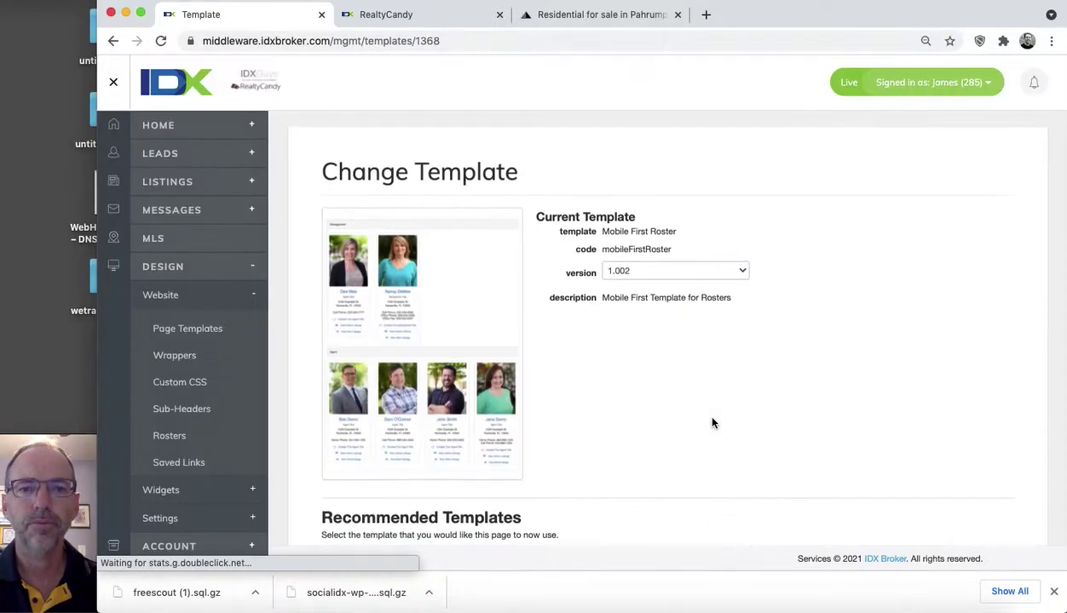
{"action": "scroll", "coordinate": [662, 394], "scroll_direction": "down", "scroll_amount": 2}
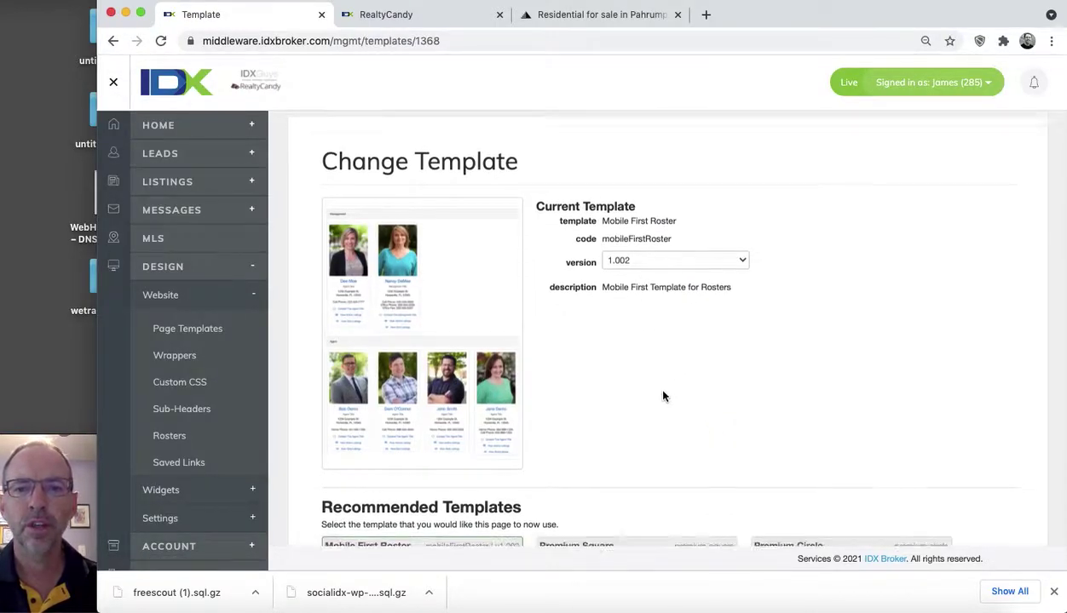
{"action": "scroll", "coordinate": [663, 395], "scroll_direction": "down", "scroll_amount": 3}
{"action": "scroll", "coordinate": [663, 397], "scroll_direction": "down", "scroll_amount": 2}
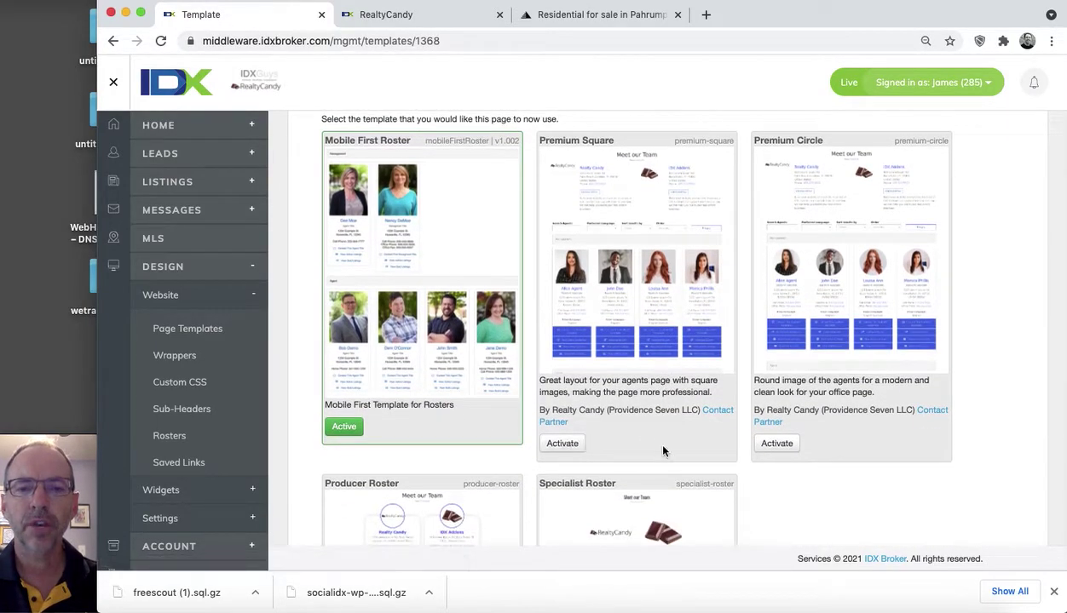
{"action": "scroll", "coordinate": [663, 450], "scroll_direction": "down", "scroll_amount": 3}
{"action": "scroll", "coordinate": [663, 450], "scroll_direction": "up", "scroll_amount": 3}
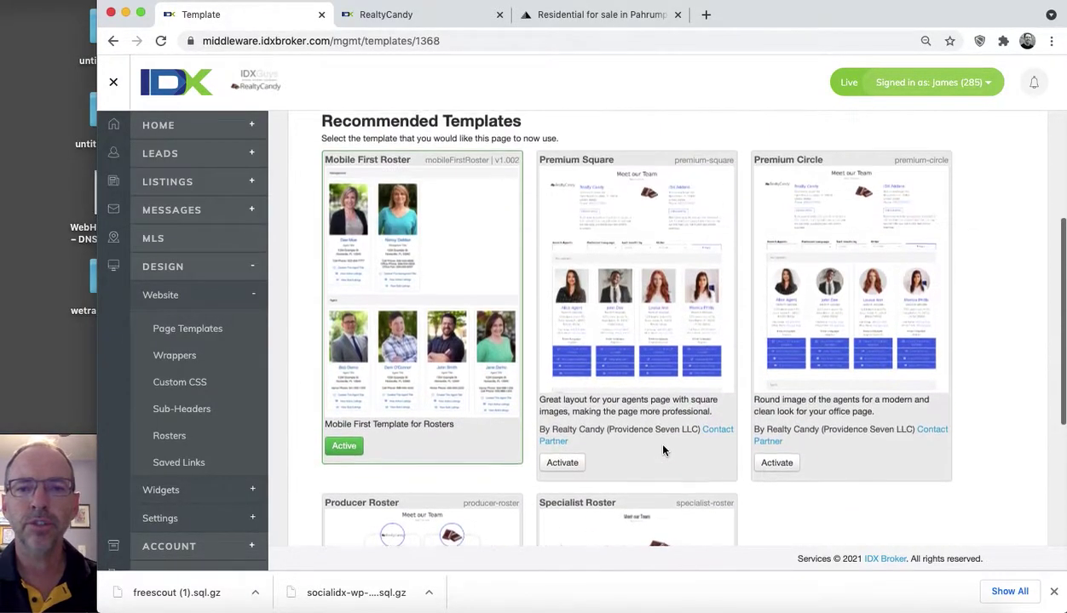
- Activate Premium Square and scroll through its layout on the reloaded live roster
{"action": "left_click", "coordinate": [575, 468]}
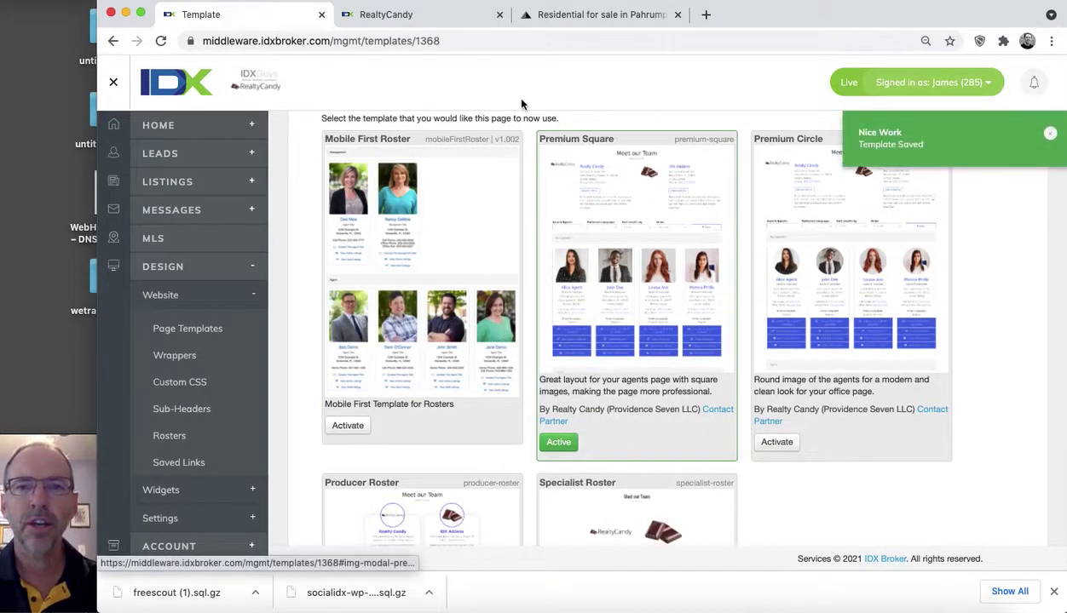
{"action": "left_click", "coordinate": [418, 14]}
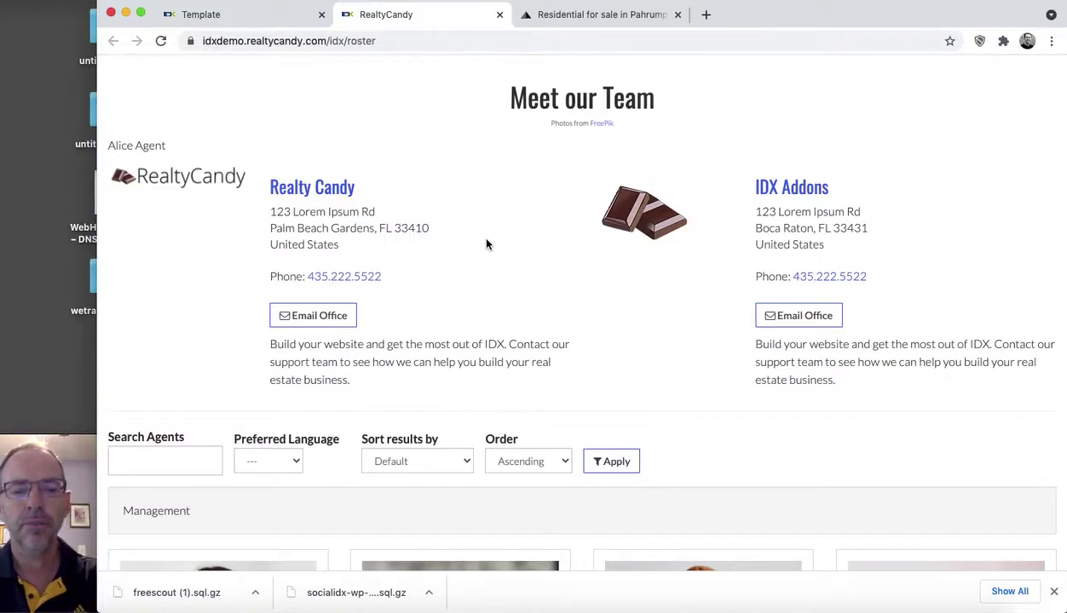
{"action": "key", "text": "super+r"}
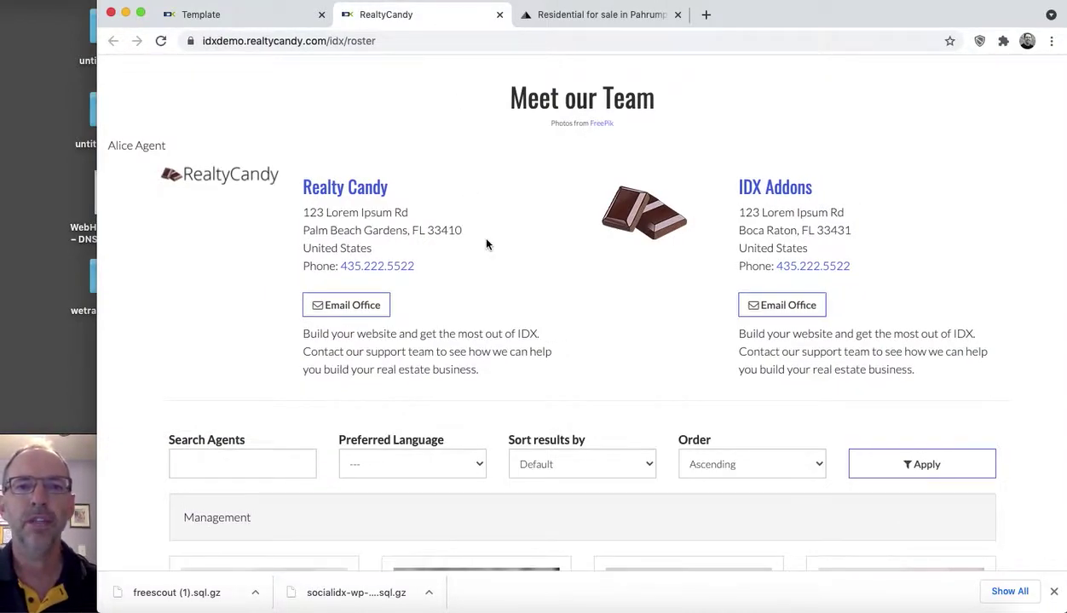
{"action": "scroll", "coordinate": [486, 245], "scroll_direction": "down", "scroll_amount": 1}
{"action": "scroll", "coordinate": [487, 244], "scroll_direction": "down", "scroll_amount": 4}
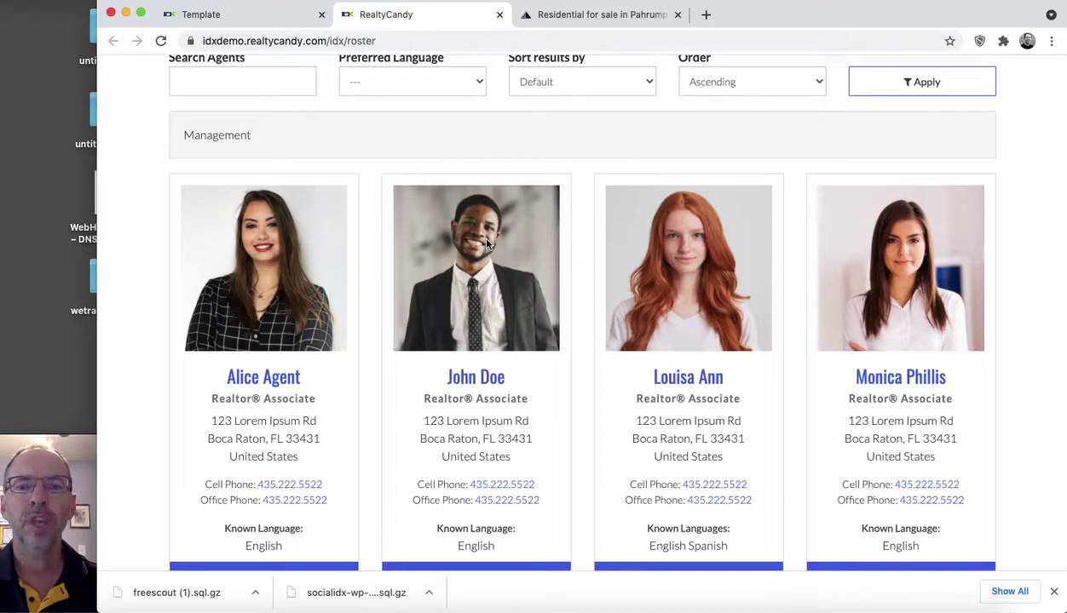
{"action": "scroll", "coordinate": [486, 245], "scroll_direction": "down", "scroll_amount": 3}
{"action": "scroll", "coordinate": [486, 244], "scroll_direction": "down", "scroll_amount": 3}
{"action": "scroll", "coordinate": [487, 244], "scroll_direction": "down", "scroll_amount": 1}
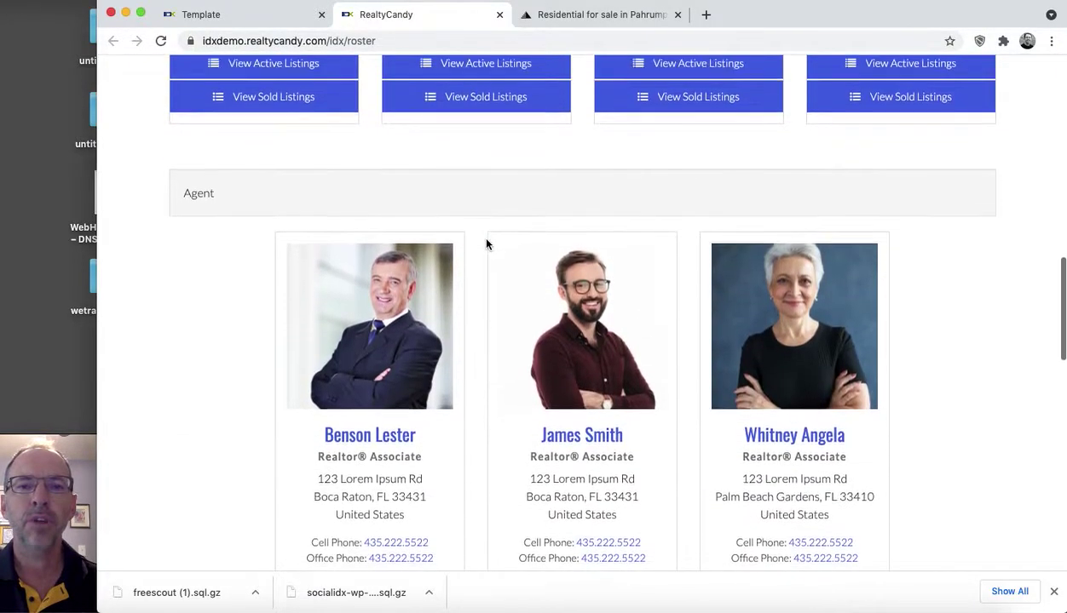
{"action": "scroll", "coordinate": [486, 245], "scroll_direction": "down", "scroll_amount": 2}
{"action": "scroll", "coordinate": [486, 244], "scroll_direction": "down", "scroll_amount": 3}
{"action": "scroll", "coordinate": [486, 245], "scroll_direction": "down", "scroll_amount": 3}
{"action": "scroll", "coordinate": [487, 244], "scroll_direction": "down", "scroll_amount": 3}
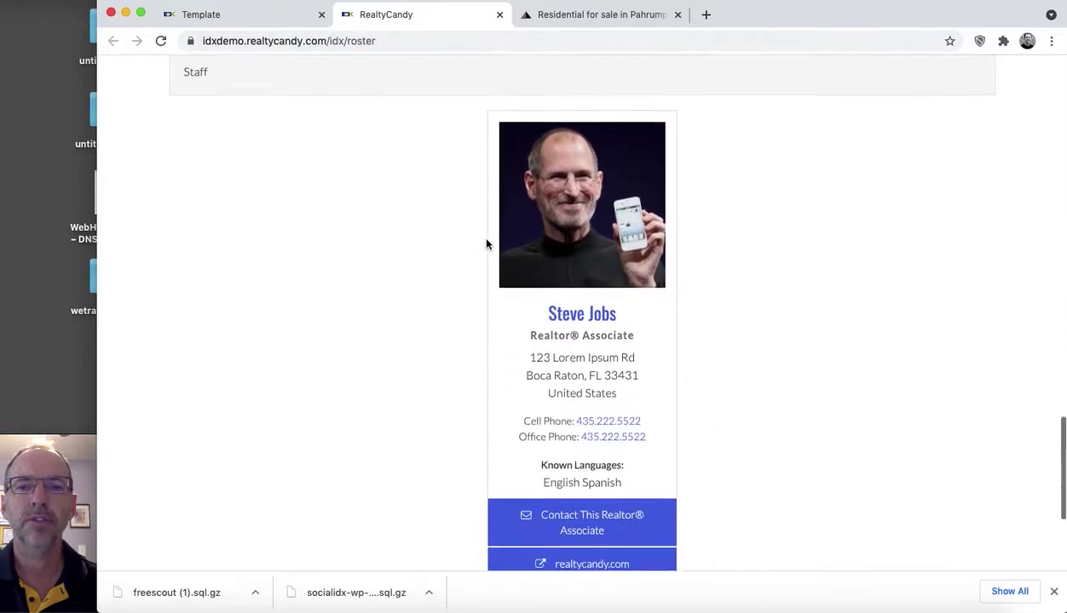
{"action": "scroll", "coordinate": [487, 245], "scroll_direction": "down", "scroll_amount": 2}
{"action": "scroll", "coordinate": [486, 244], "scroll_direction": "down", "scroll_amount": 1}
- Make Premium Circle the active roster template
{"action": "scroll", "coordinate": [487, 244], "scroll_direction": "up", "scroll_amount": 5}
{"action": "scroll", "coordinate": [486, 245], "scroll_direction": "up", "scroll_amount": 4}
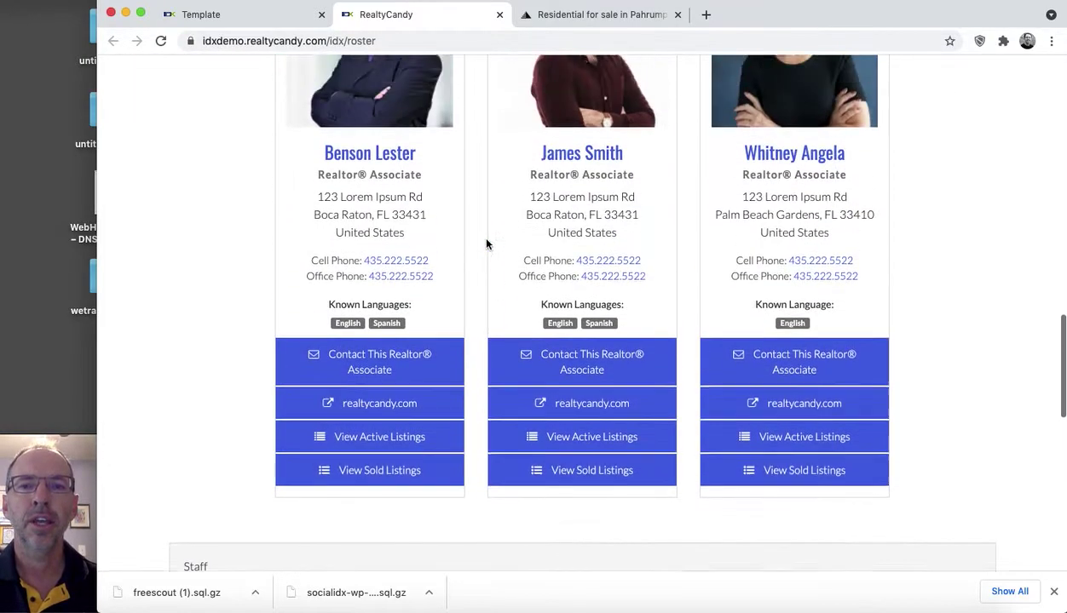
{"action": "scroll", "coordinate": [487, 245], "scroll_direction": "up", "scroll_amount": 6}
{"action": "scroll", "coordinate": [487, 244], "scroll_direction": "up", "scroll_amount": 1}
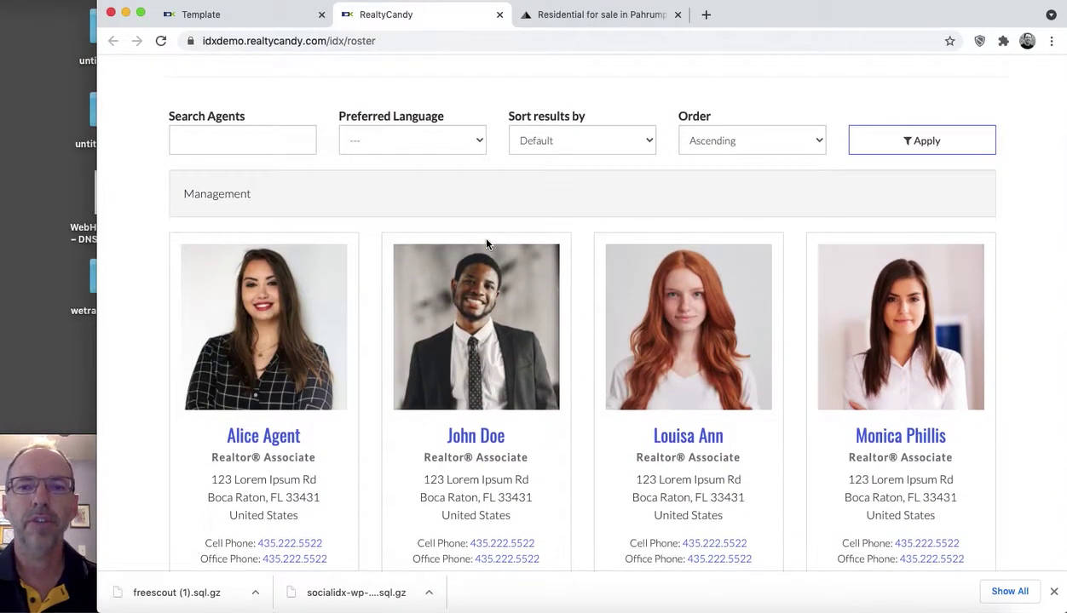
{"action": "left_click", "coordinate": [260, 25]}
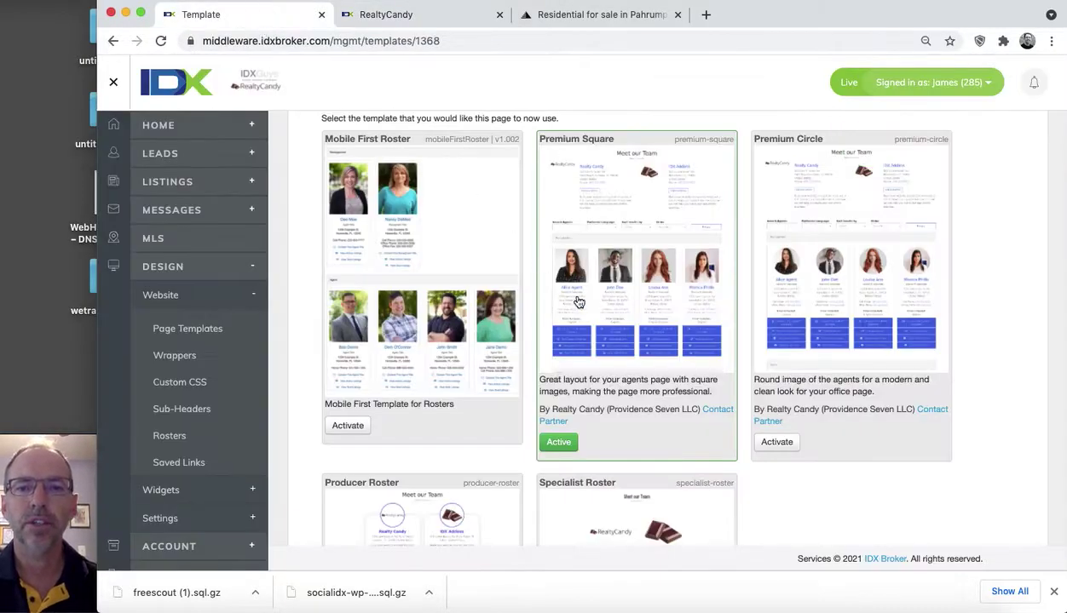
{"action": "left_click", "coordinate": [782, 445]}
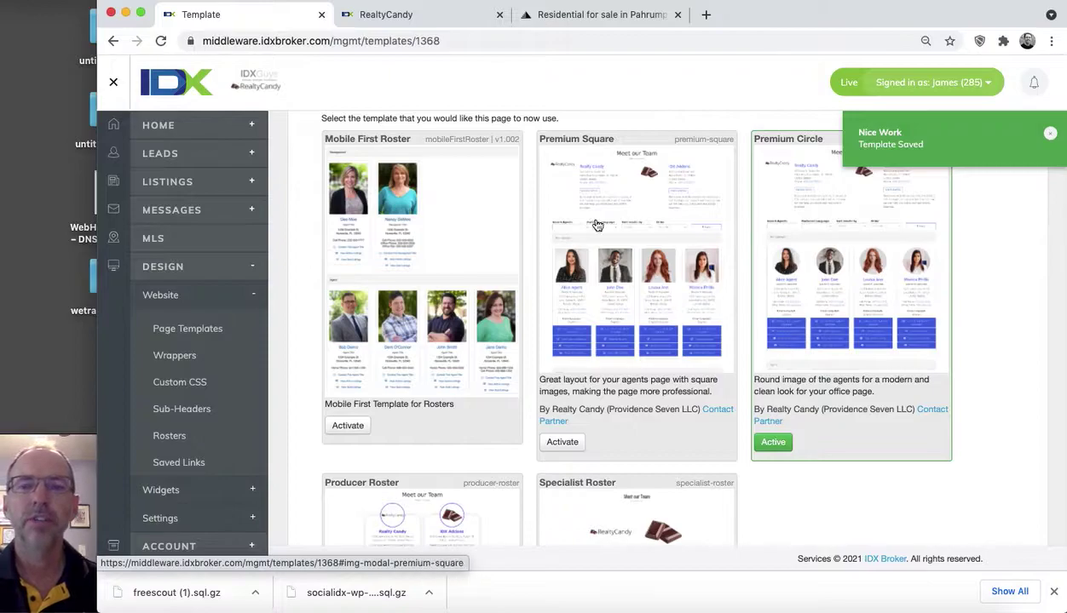
- Reload the live roster and scroll through the round agent photos and known languages
{"action": "left_click", "coordinate": [418, 26]}
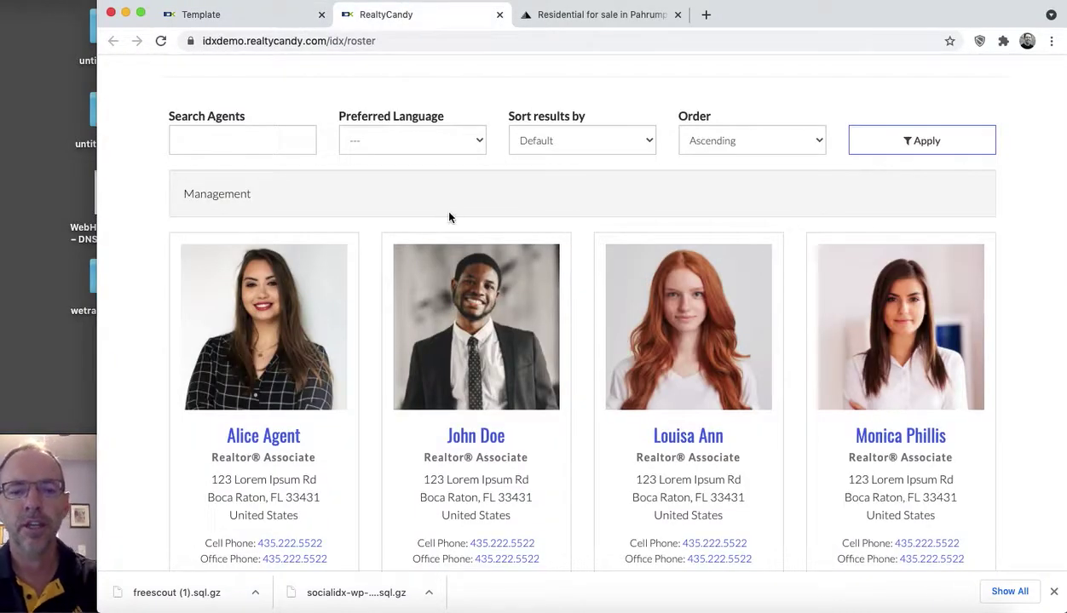
{"action": "key", "text": "super+r"}
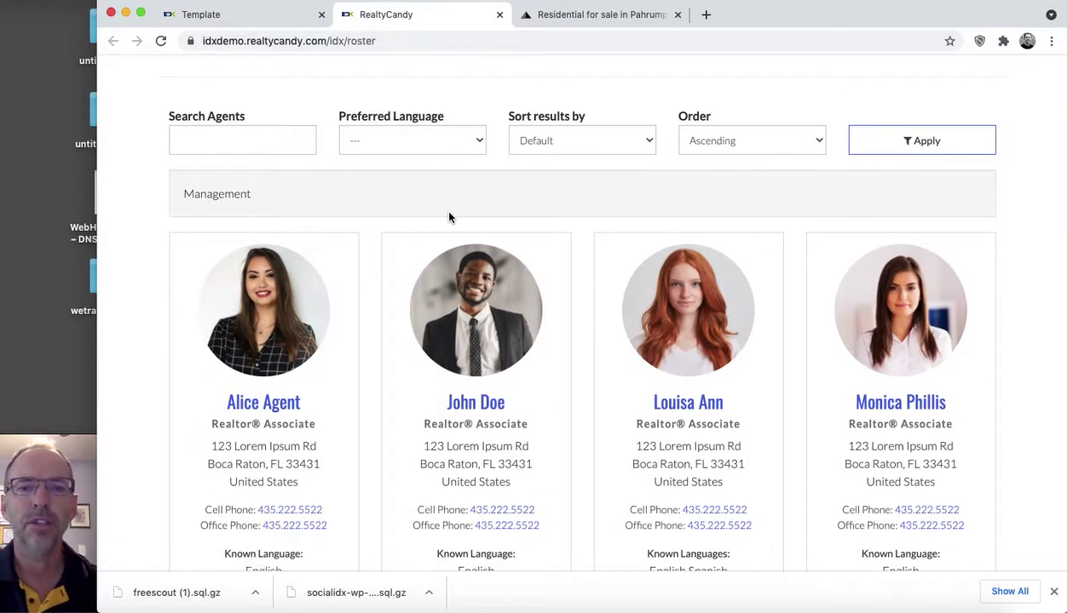
{"action": "scroll", "coordinate": [449, 217], "scroll_direction": "down", "scroll_amount": 2}
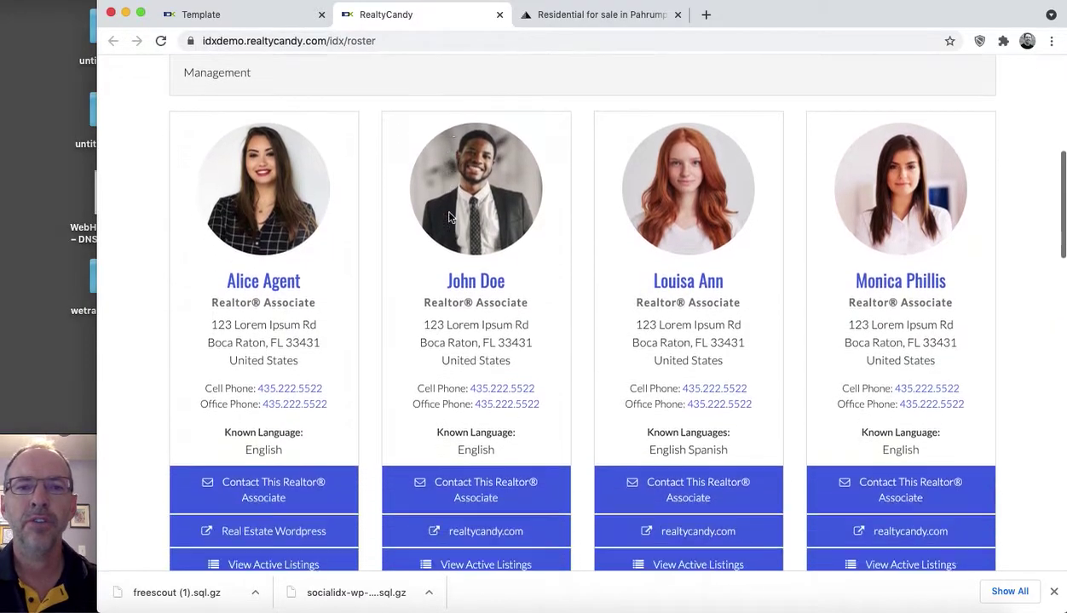
{"action": "scroll", "coordinate": [449, 218], "scroll_direction": "down", "scroll_amount": 4}
{"action": "scroll", "coordinate": [449, 218], "scroll_direction": "down", "scroll_amount": 2}
{"action": "scroll", "coordinate": [449, 217], "scroll_direction": "down", "scroll_amount": 1}
{"action": "scroll", "coordinate": [449, 217], "scroll_direction": "down", "scroll_amount": 4}
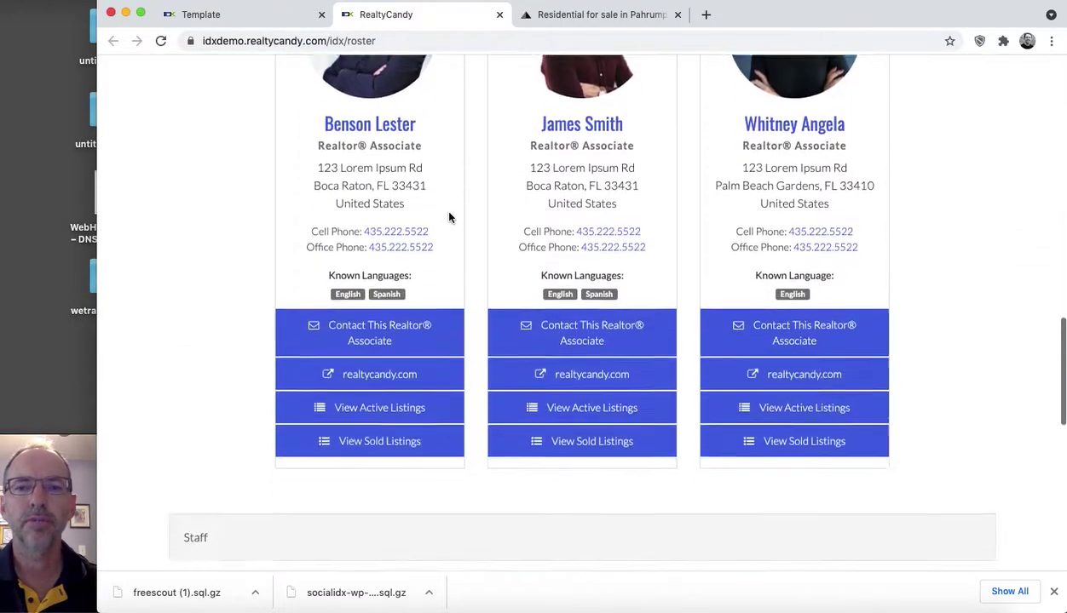
{"action": "scroll", "coordinate": [449, 217], "scroll_direction": "down", "scroll_amount": 2}
{"action": "scroll", "coordinate": [449, 218], "scroll_direction": "down", "scroll_amount": 4}
{"action": "scroll", "coordinate": [448, 217], "scroll_direction": "up", "scroll_amount": 1}
{"action": "scroll", "coordinate": [447, 217], "scroll_direction": "up", "scroll_amount": 10}
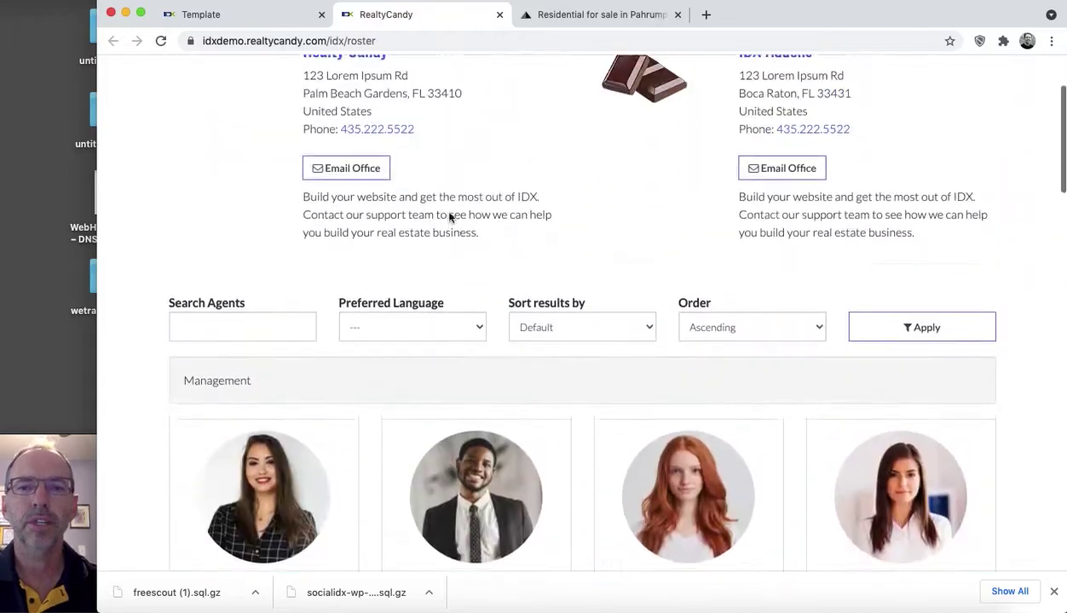
{"action": "scroll", "coordinate": [438, 177], "scroll_direction": "up", "scroll_amount": 2}
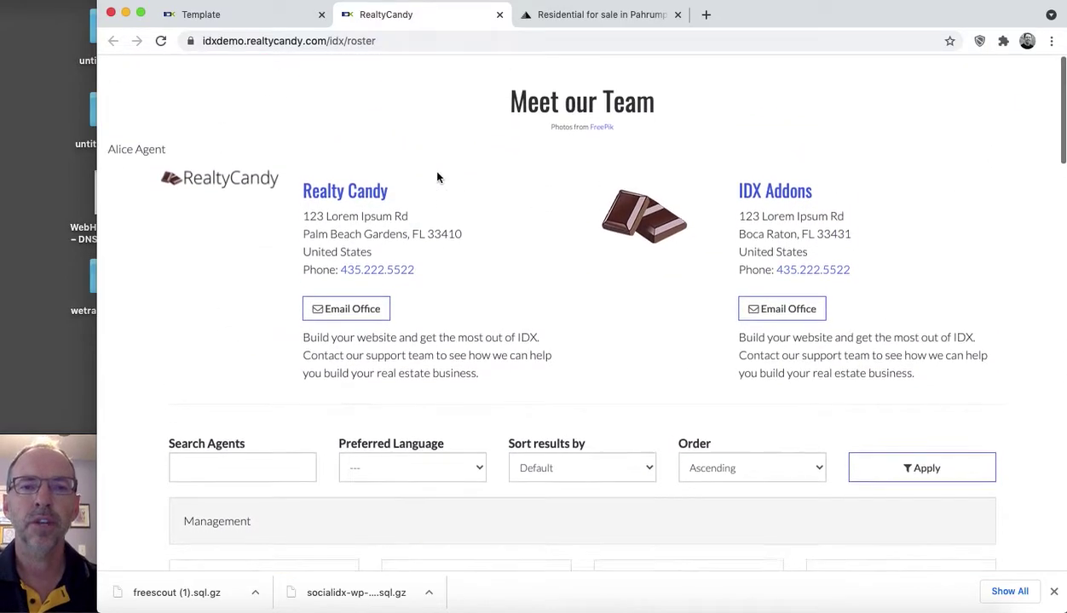
- Activate the Producer Roster template for the roster page
{"action": "left_click", "coordinate": [247, 16]}
{"action": "scroll", "coordinate": [511, 332], "scroll_direction": "down", "scroll_amount": 5}
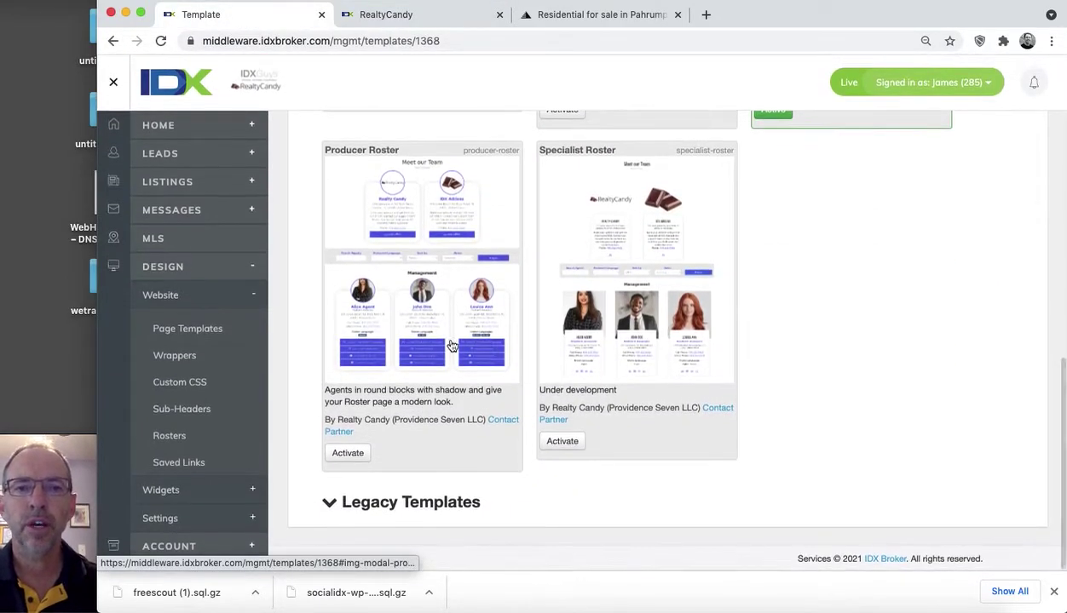
{"action": "left_click", "coordinate": [348, 452]}
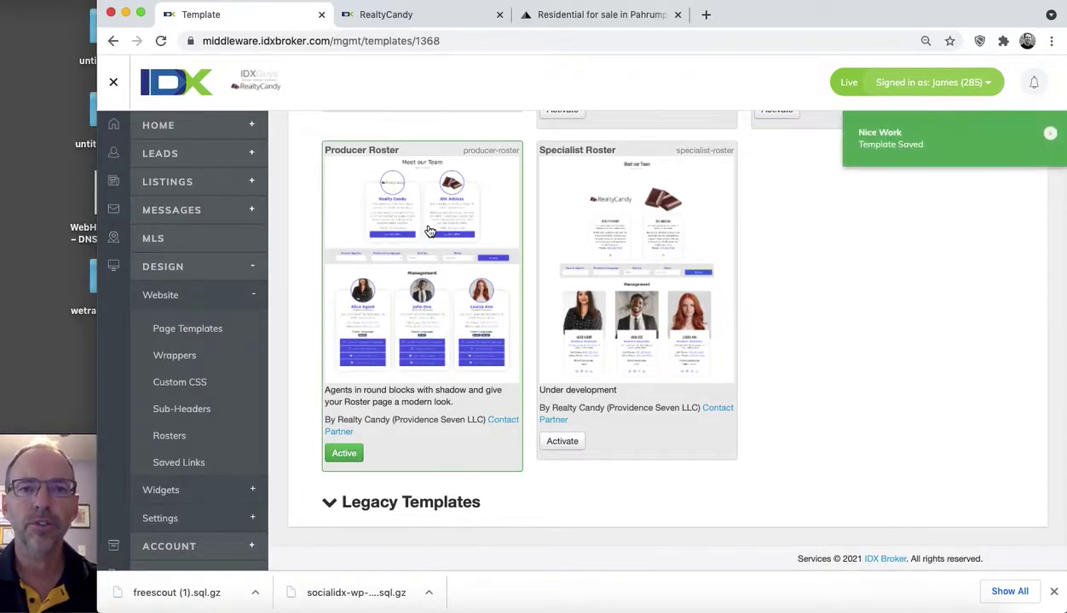
{"action": "left_click", "coordinate": [420, 17]}
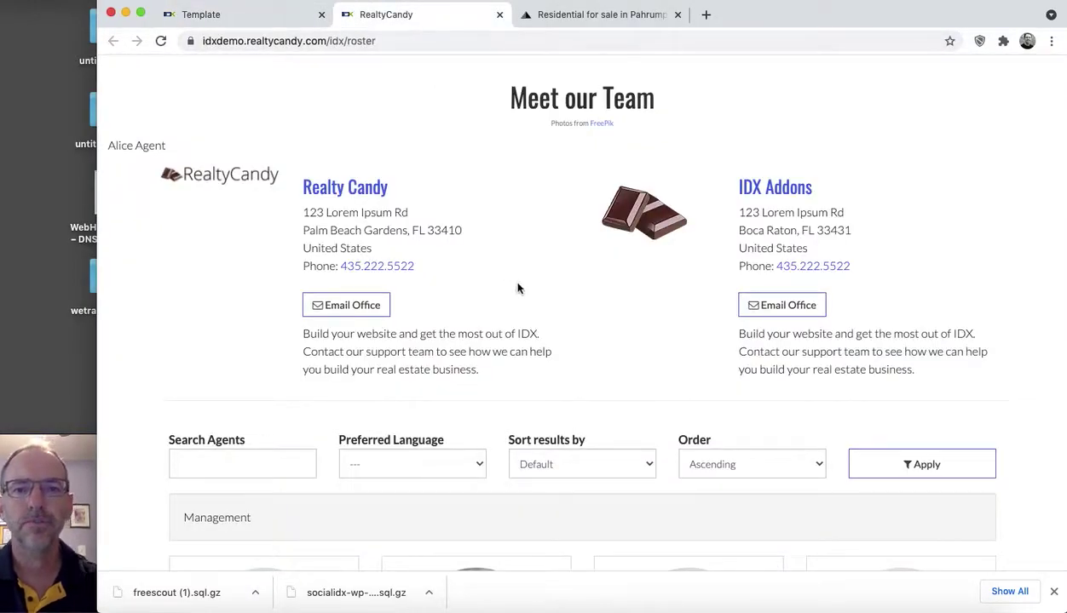
- Scroll the live roster from Management through agent cards, back to the search filters
{"action": "scroll", "coordinate": [517, 288], "scroll_direction": "down", "scroll_amount": 3}
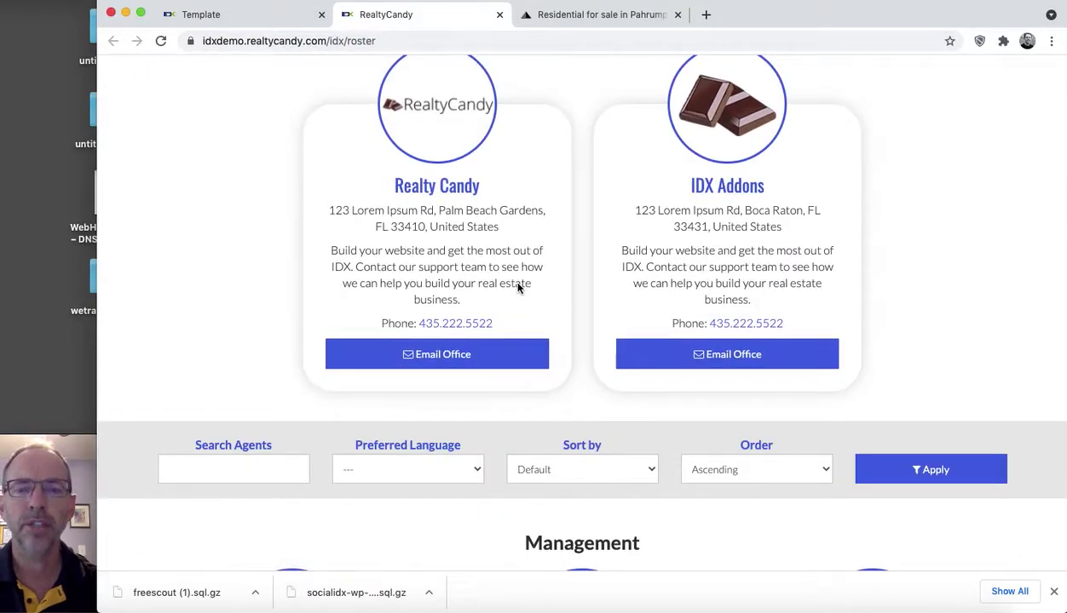
{"action": "scroll", "coordinate": [517, 288], "scroll_direction": "down", "scroll_amount": 1}
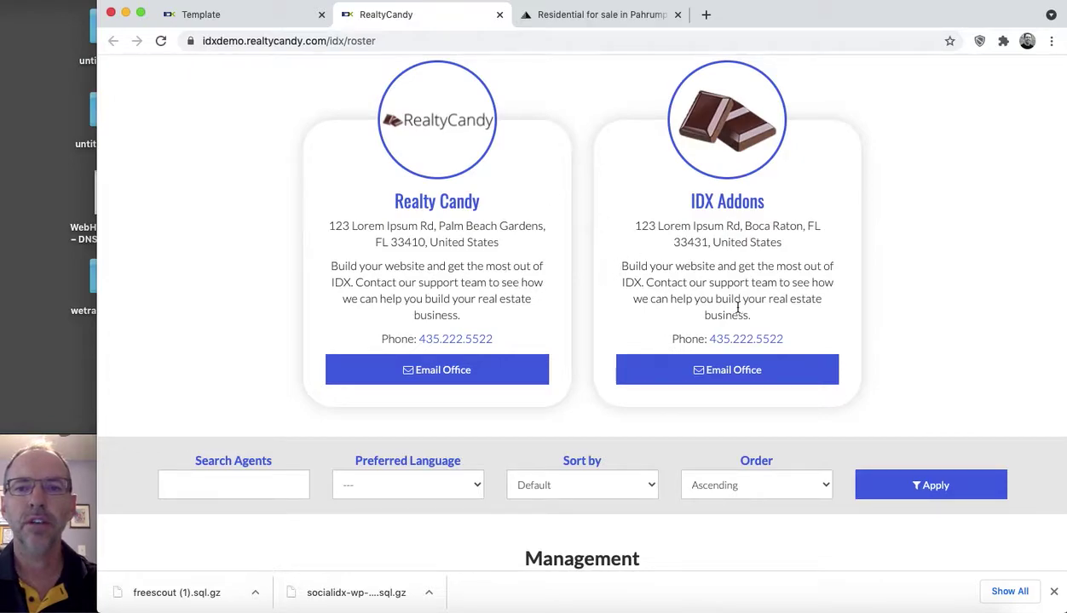
{"action": "scroll", "coordinate": [738, 309], "scroll_direction": "down", "scroll_amount": 8}
{"action": "scroll", "coordinate": [737, 309], "scroll_direction": "down", "scroll_amount": 5}
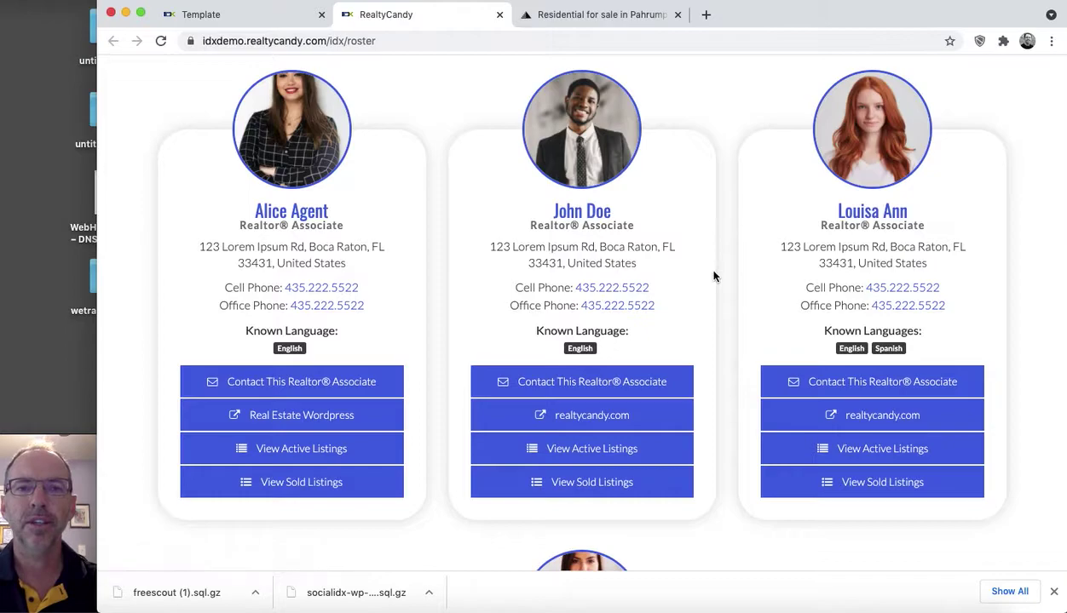
{"action": "scroll", "coordinate": [714, 274], "scroll_direction": "down", "scroll_amount": 5}
{"action": "scroll", "coordinate": [714, 274], "scroll_direction": "down", "scroll_amount": 3}
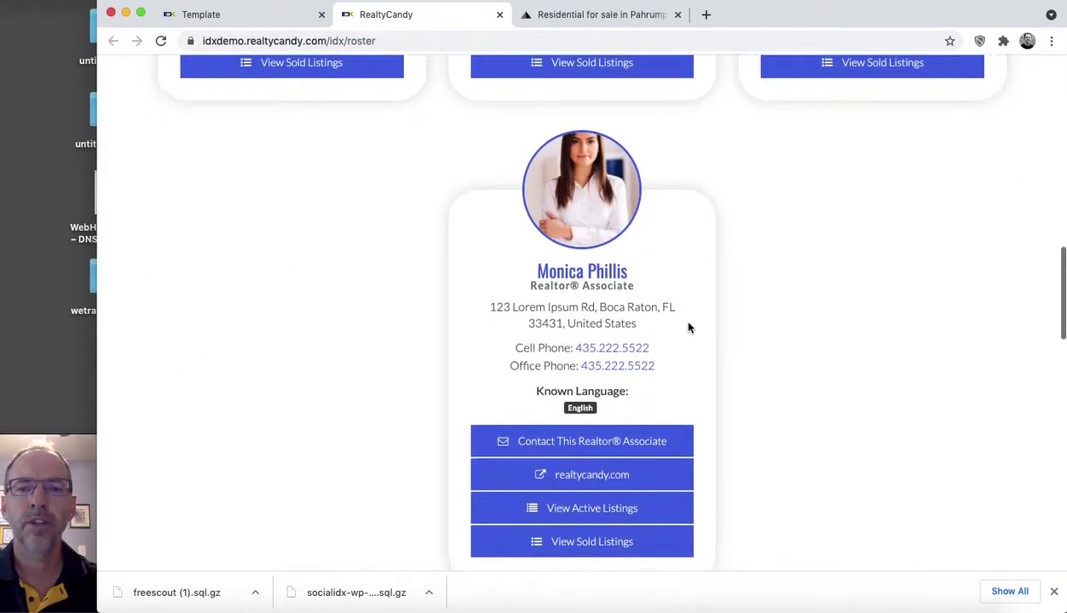
{"action": "scroll", "coordinate": [688, 326], "scroll_direction": "down", "scroll_amount": 4}
{"action": "scroll", "coordinate": [689, 326], "scroll_direction": "down", "scroll_amount": 3}
{"action": "scroll", "coordinate": [689, 326], "scroll_direction": "down", "scroll_amount": 3}
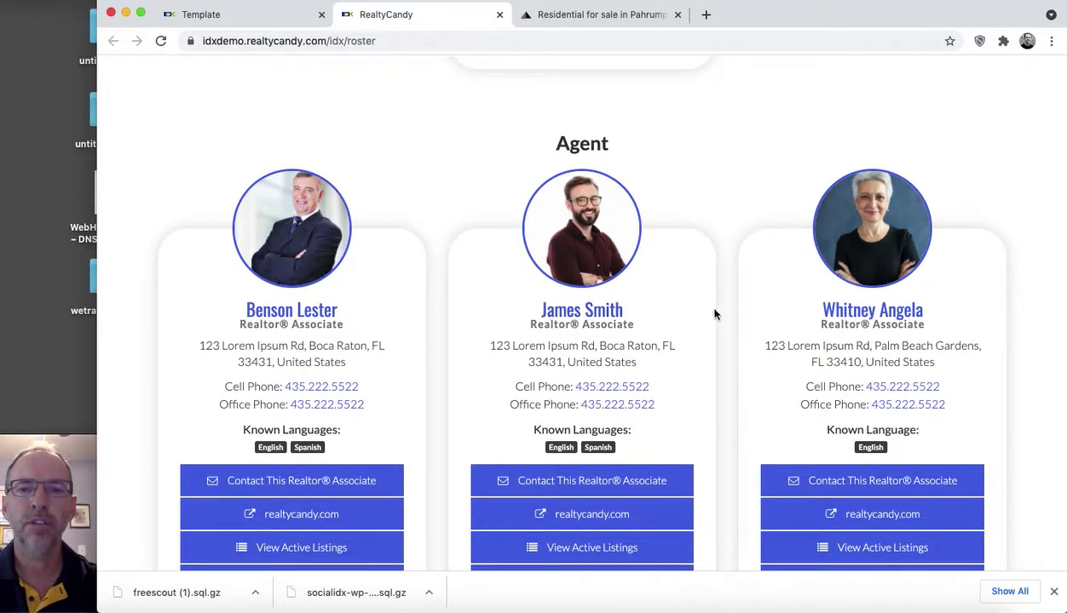
{"action": "scroll", "coordinate": [715, 328], "scroll_direction": "down", "scroll_amount": 2}
{"action": "scroll", "coordinate": [717, 332], "scroll_direction": "down", "scroll_amount": 3}
{"action": "scroll", "coordinate": [716, 332], "scroll_direction": "down", "scroll_amount": 5}
{"action": "scroll", "coordinate": [718, 333], "scroll_direction": "down", "scroll_amount": 5}
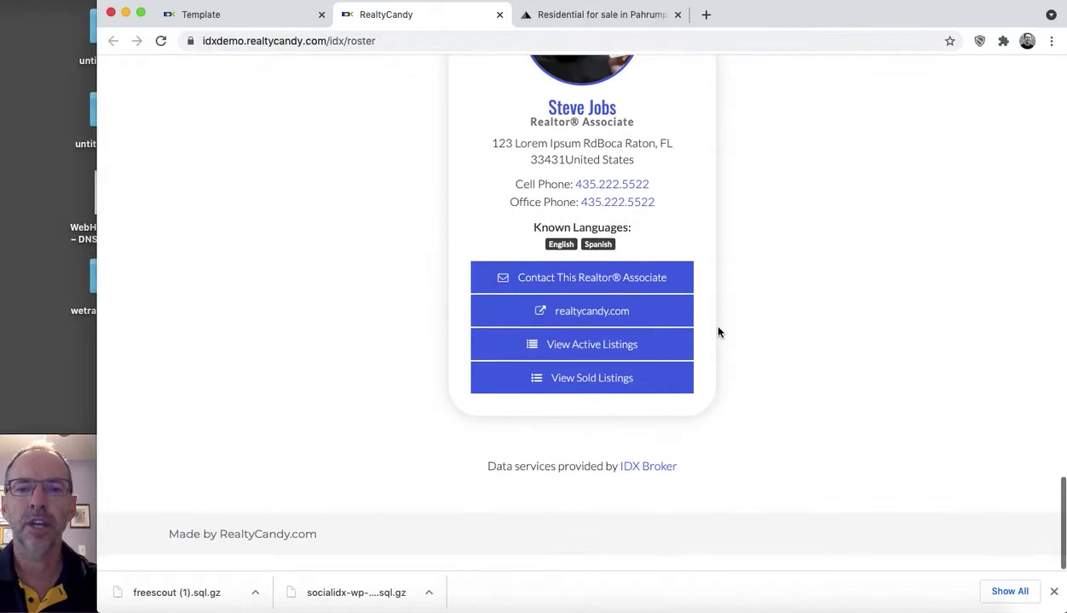
{"action": "scroll", "coordinate": [718, 333], "scroll_direction": "up", "scroll_amount": 10}
{"action": "scroll", "coordinate": [718, 332], "scroll_direction": "up", "scroll_amount": 5}
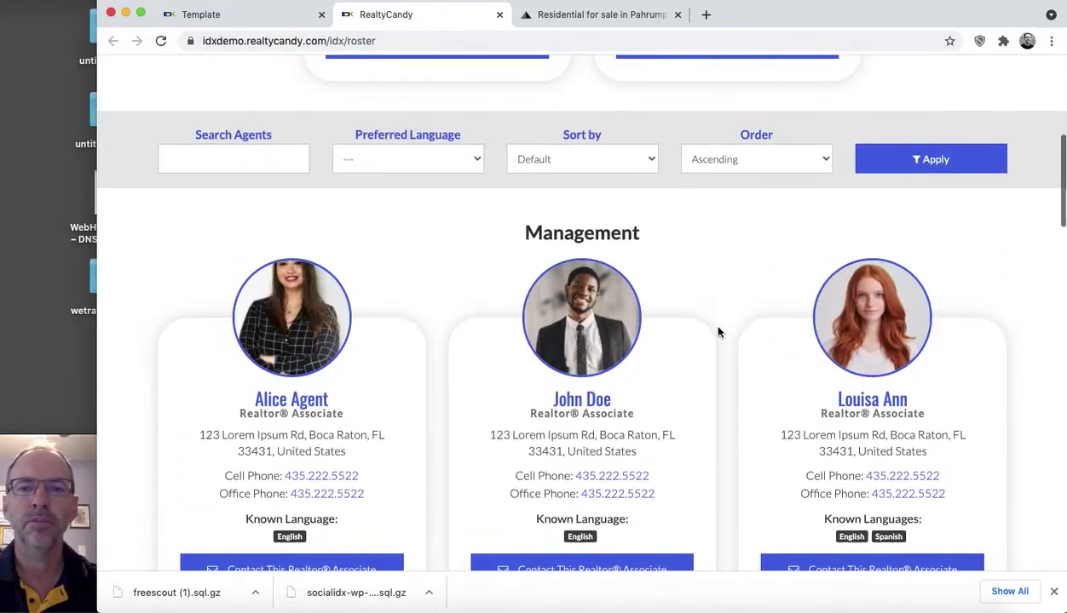
- Activate the Specialist Roster template and reload the live roster page
{"action": "left_click", "coordinate": [243, 14]}
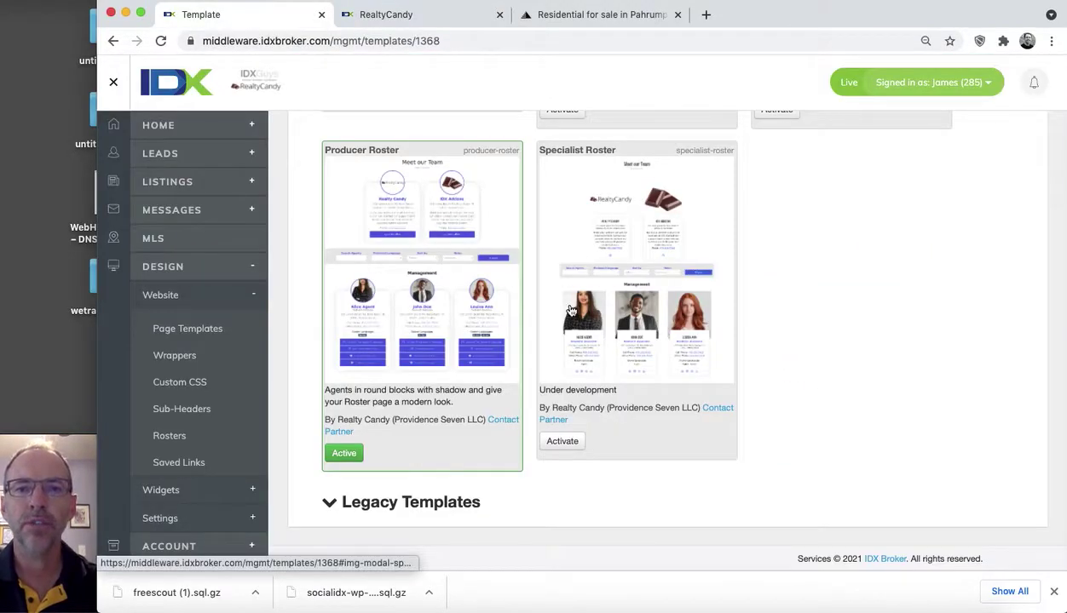
{"action": "left_click", "coordinate": [562, 441]}
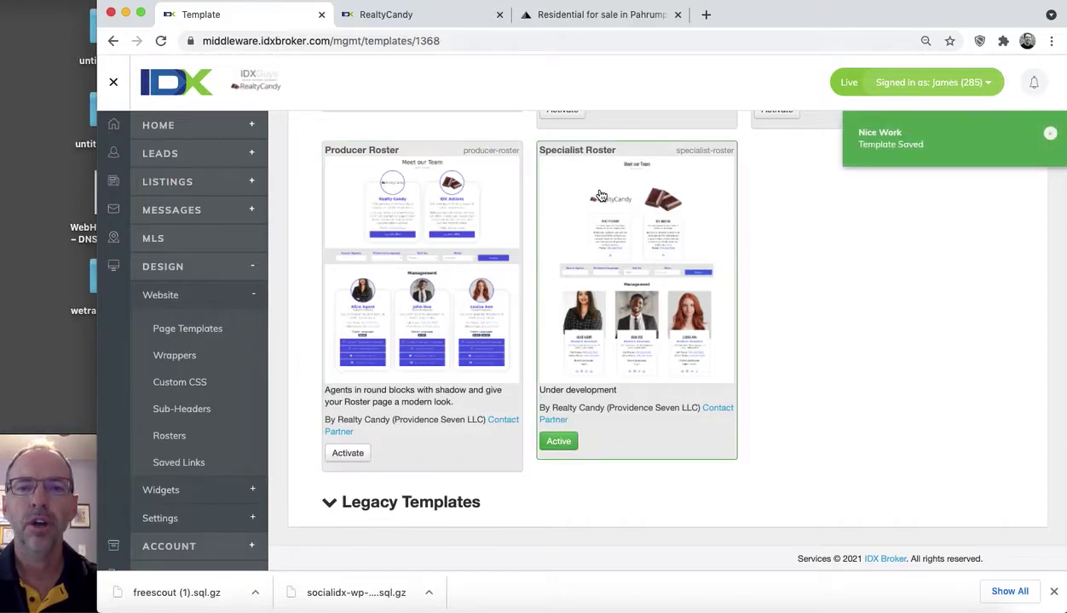
{"action": "left_click", "coordinate": [436, 18]}
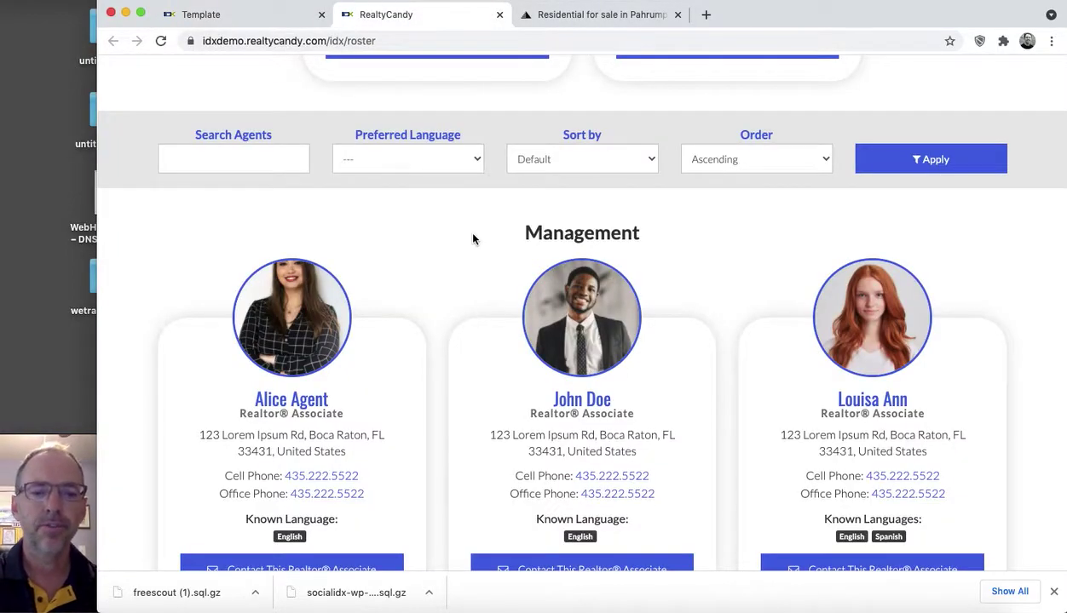
{"action": "key", "text": "super+r"}
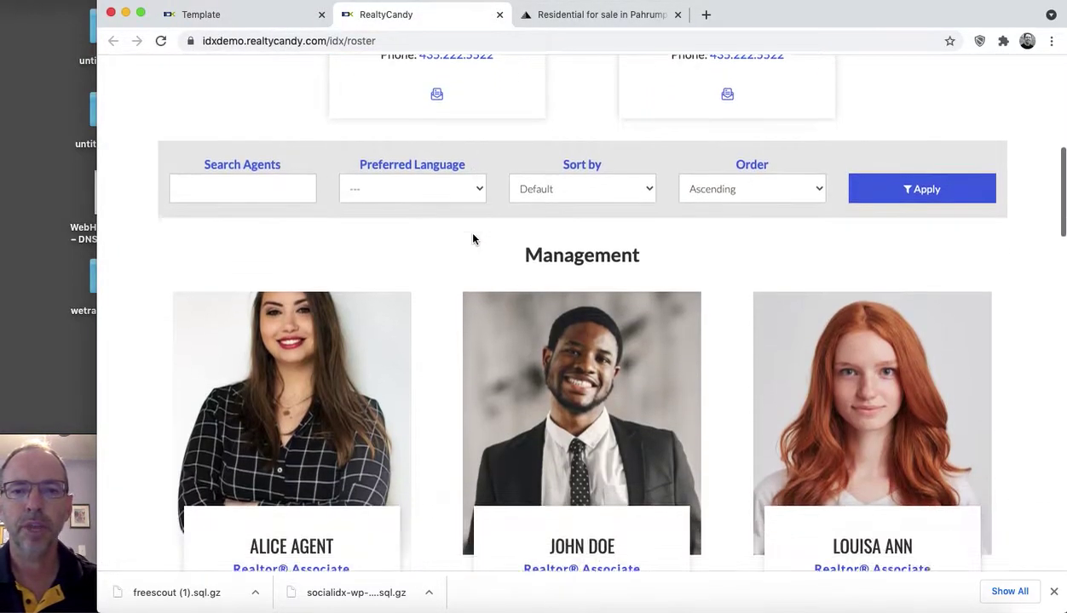
- Scroll through the roster's large square agent photo cards
{"action": "scroll", "coordinate": [473, 239], "scroll_direction": "down", "scroll_amount": 3}
{"action": "scroll", "coordinate": [472, 239], "scroll_direction": "down", "scroll_amount": 2}
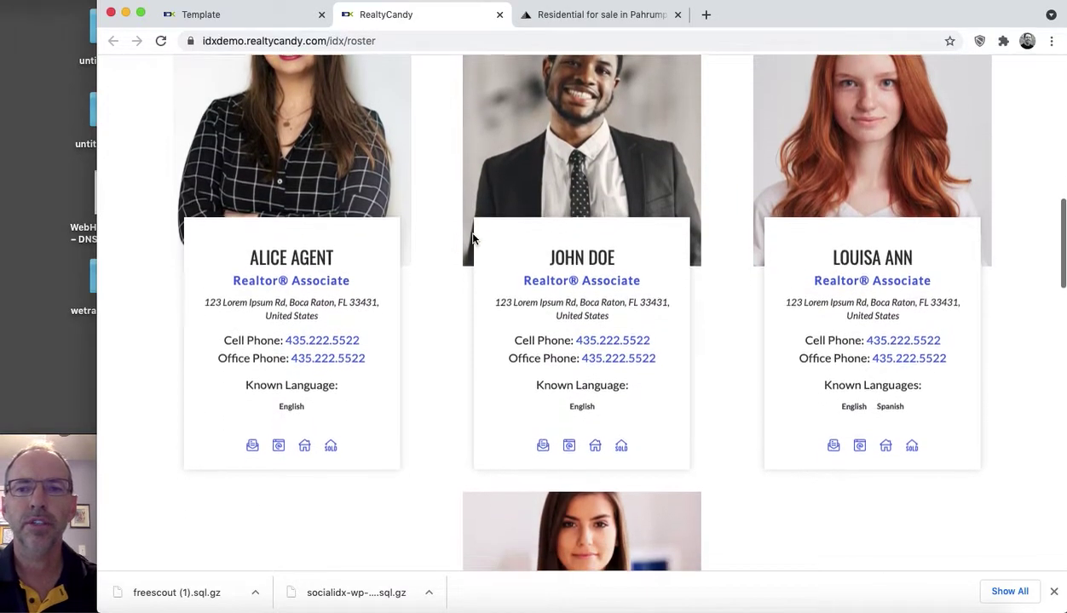
{"action": "scroll", "coordinate": [473, 238], "scroll_direction": "down", "scroll_amount": 2}
{"action": "scroll", "coordinate": [473, 239], "scroll_direction": "down", "scroll_amount": 5}
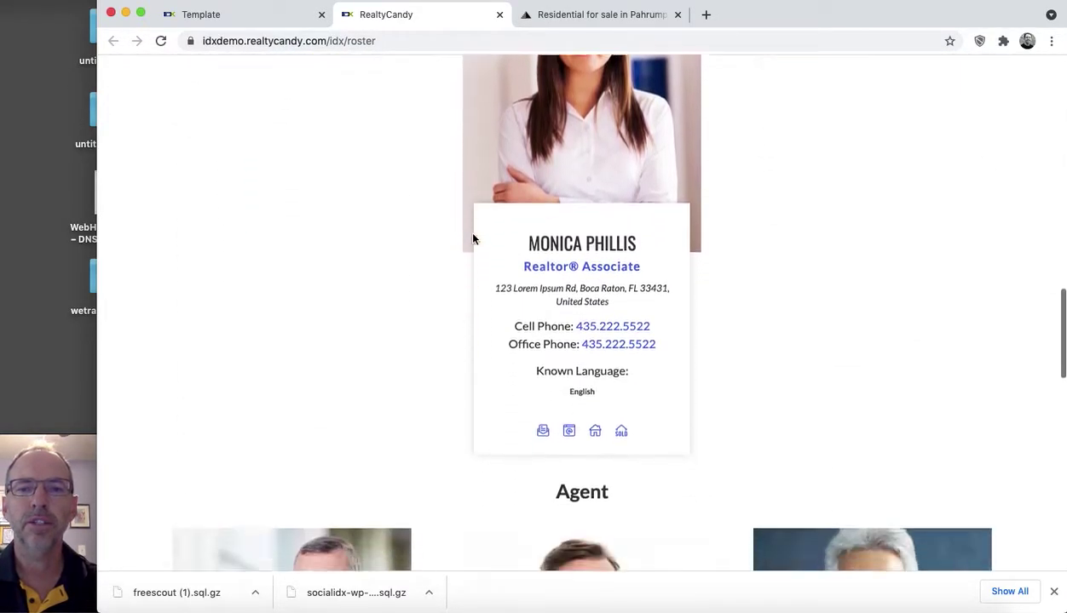
{"action": "scroll", "coordinate": [473, 239], "scroll_direction": "down", "scroll_amount": 3}
{"action": "scroll", "coordinate": [473, 239], "scroll_direction": "down", "scroll_amount": 3}
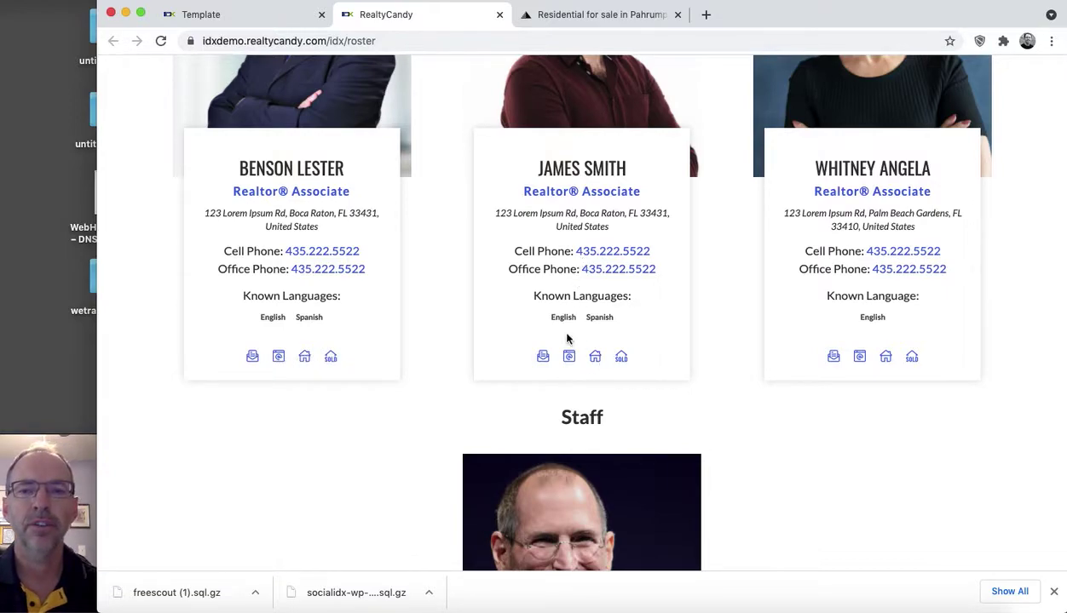
{"action": "scroll", "coordinate": [566, 345], "scroll_direction": "down", "scroll_amount": 2}
{"action": "scroll", "coordinate": [567, 349], "scroll_direction": "down", "scroll_amount": 3}
{"action": "scroll", "coordinate": [455, 246], "scroll_direction": "up", "scroll_amount": 8}
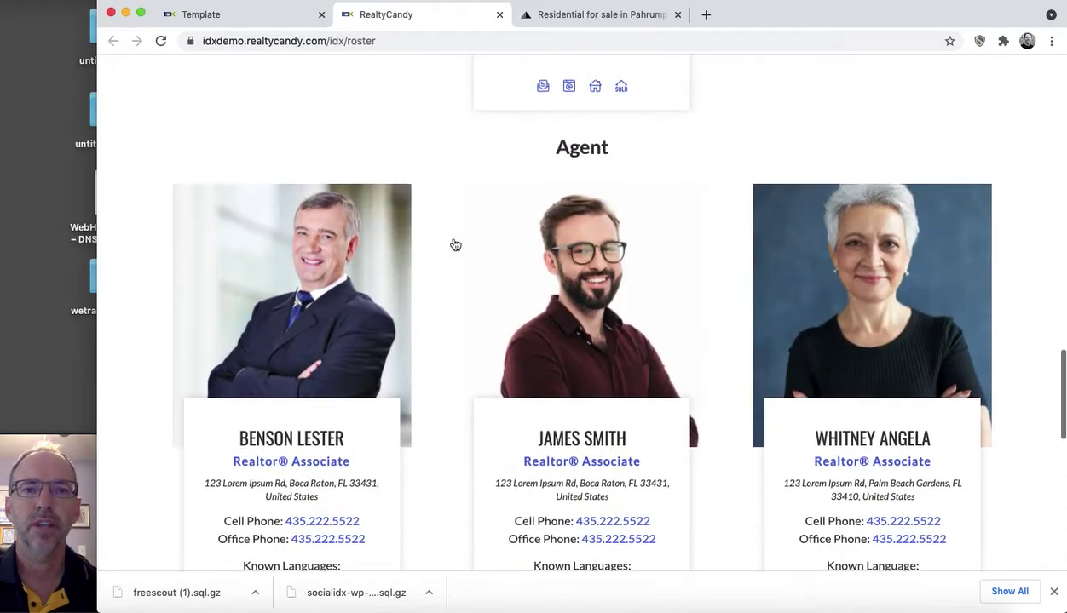
- Confirm Specialist Roster is the active template, then review the live roster cards again
{"action": "left_click", "coordinate": [238, 14]}
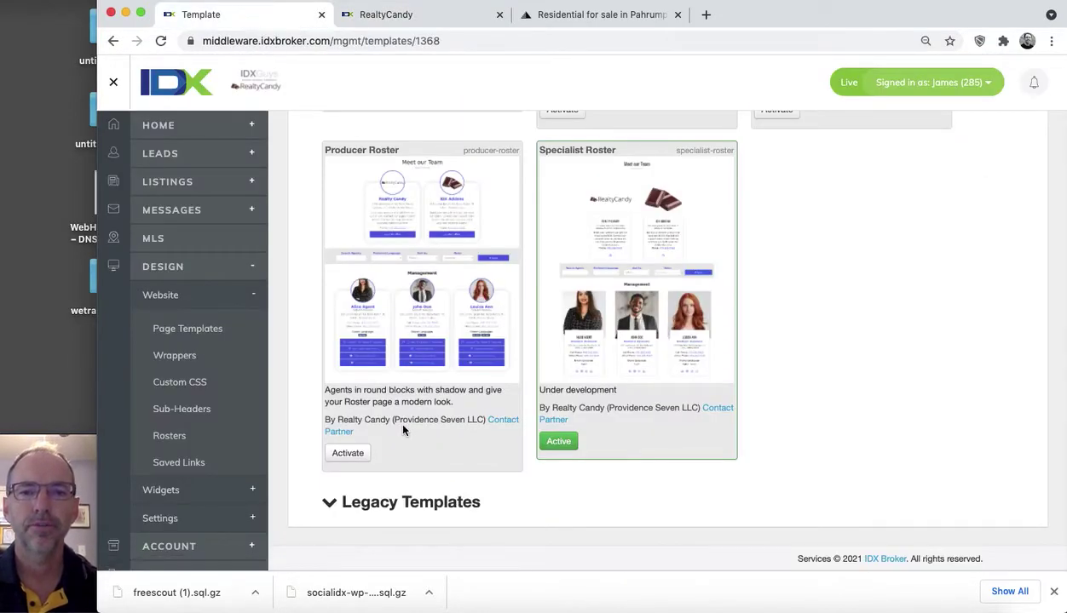
{"action": "left_click", "coordinate": [439, 18]}
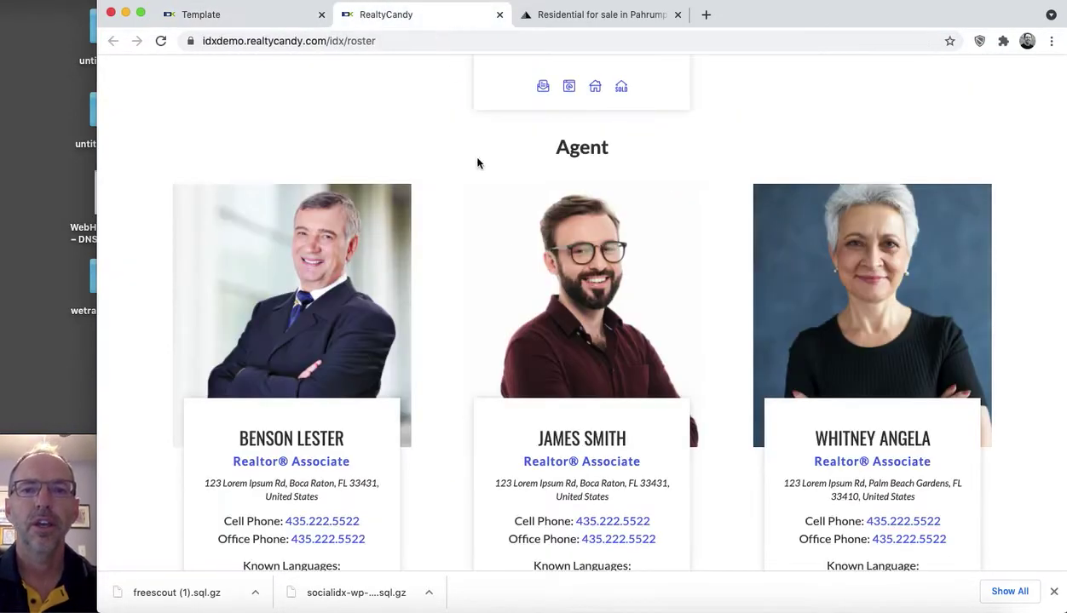
{"action": "scroll", "coordinate": [509, 252], "scroll_direction": "down", "scroll_amount": 1}
{"action": "scroll", "coordinate": [511, 253], "scroll_direction": "down", "scroll_amount": 5}
{"action": "scroll", "coordinate": [511, 253], "scroll_direction": "down", "scroll_amount": 4}
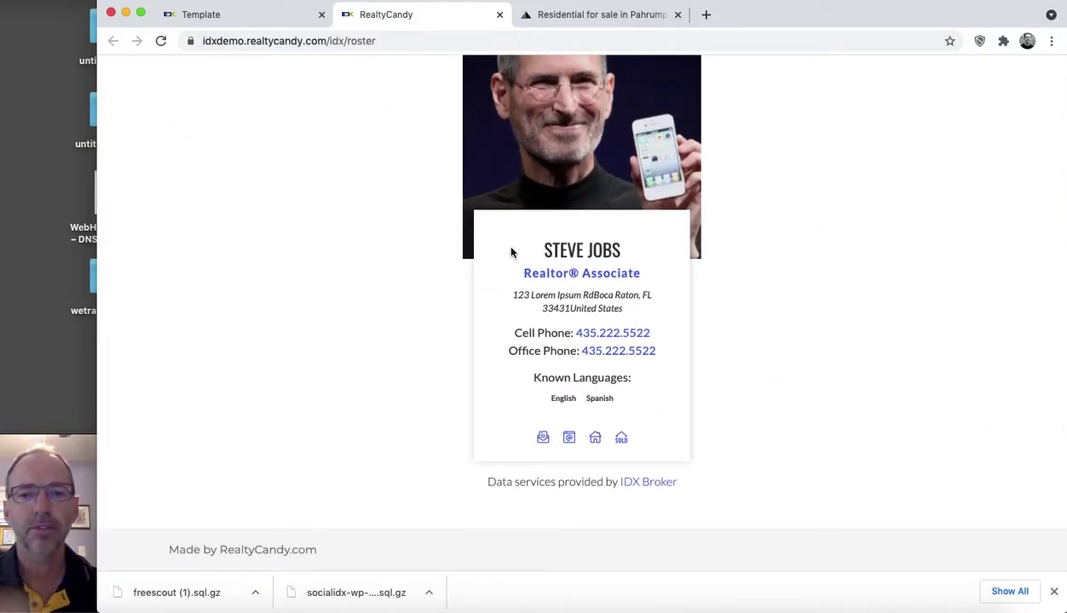
{"action": "scroll", "coordinate": [512, 253], "scroll_direction": "up", "scroll_amount": 10}
{"action": "scroll", "coordinate": [511, 253], "scroll_direction": "up", "scroll_amount": 3}
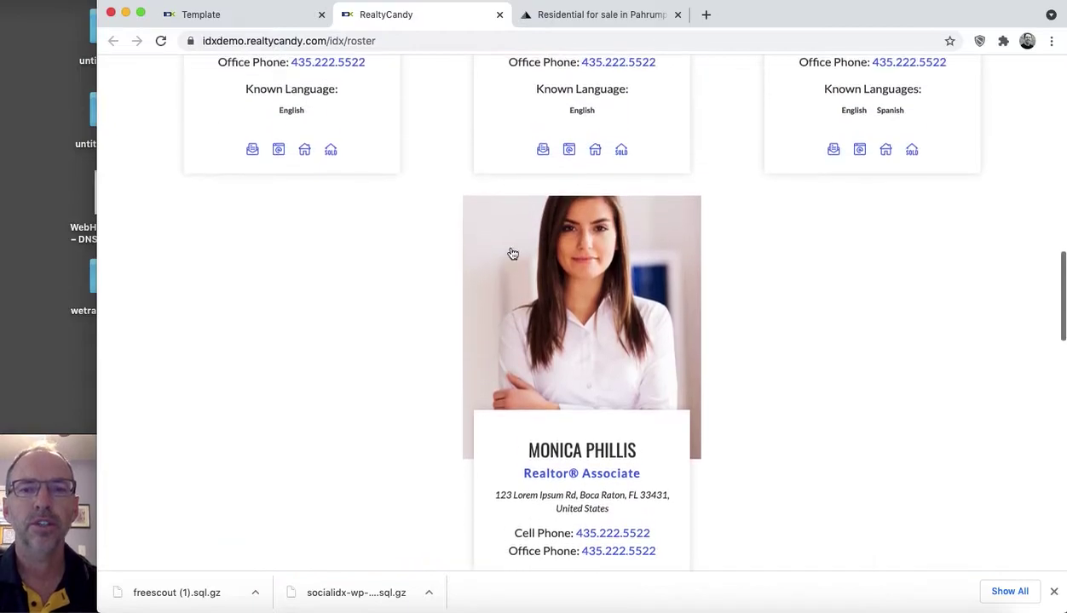
{"action": "scroll", "coordinate": [511, 253], "scroll_direction": "up", "scroll_amount": 5}
{"action": "scroll", "coordinate": [512, 253], "scroll_direction": "up", "scroll_amount": 1}
{"action": "scroll", "coordinate": [511, 253], "scroll_direction": "up", "scroll_amount": 7}
{"action": "scroll", "coordinate": [511, 253], "scroll_direction": "down", "scroll_amount": 6}
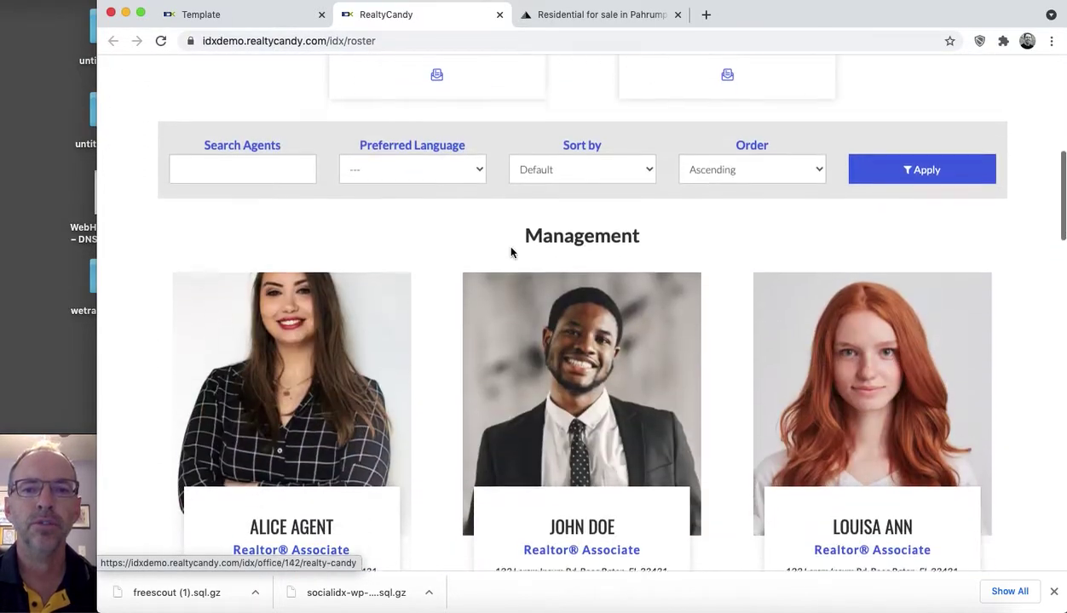
{"action": "scroll", "coordinate": [511, 253], "scroll_direction": "down", "scroll_amount": 3}
{"action": "scroll", "coordinate": [511, 252], "scroll_direction": "down", "scroll_amount": 2}
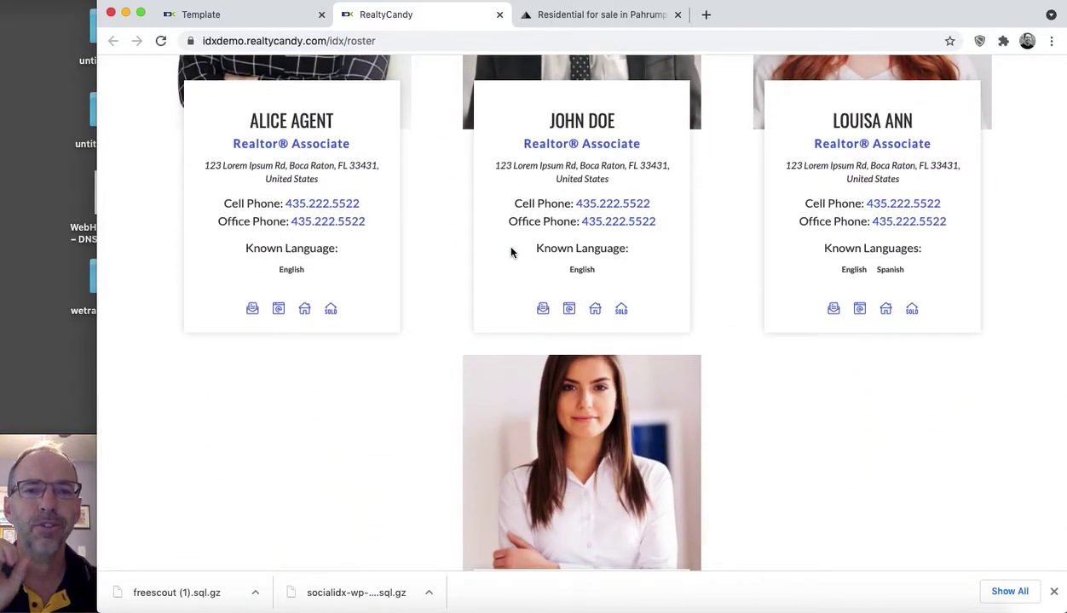